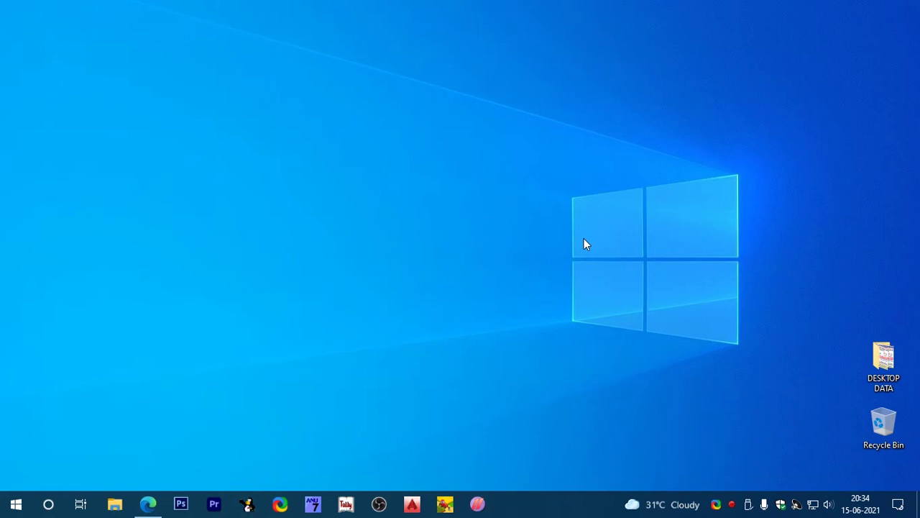
Step: Create a new desktop folder named GANESH and refresh the desktop
right_click(470, 183)
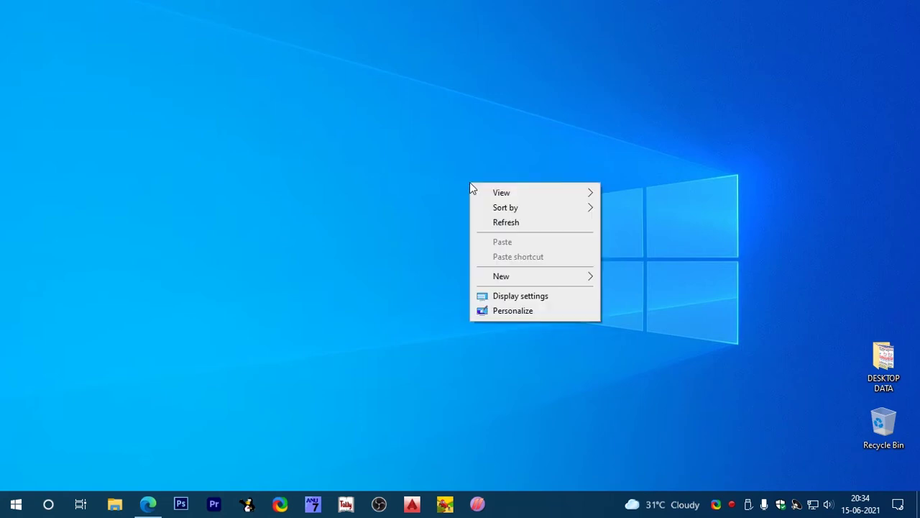
mouse_move(507, 278)
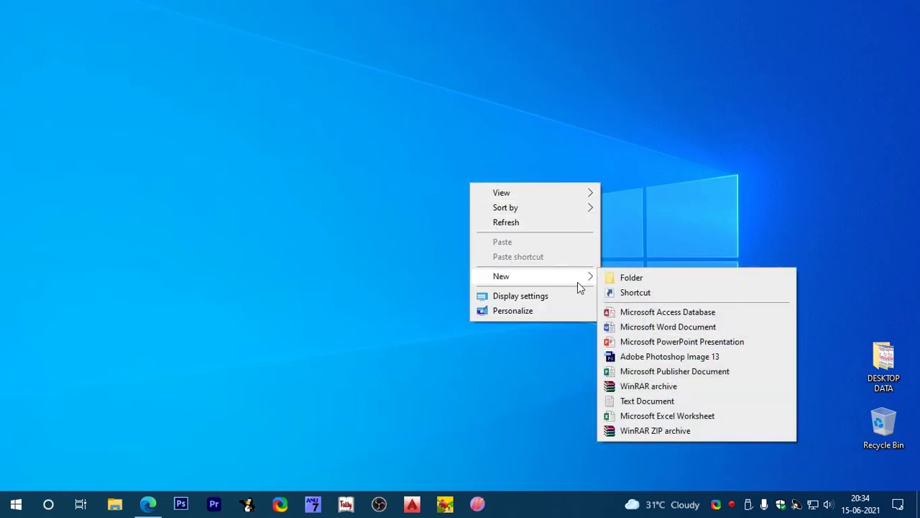
click(629, 279)
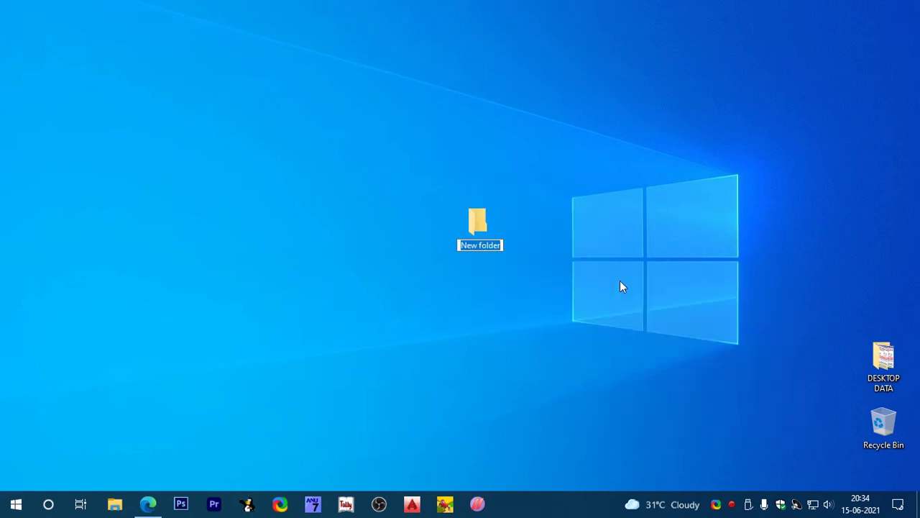
text(GANESH)
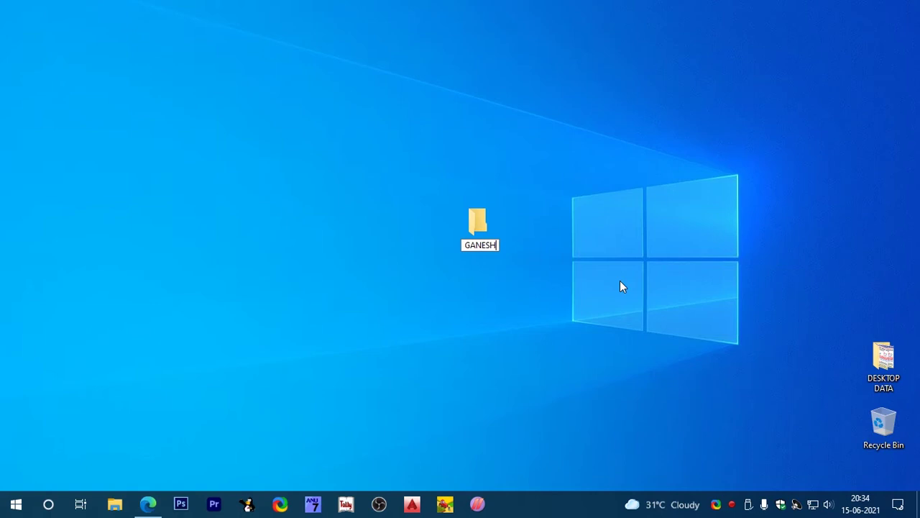
key(Escape)
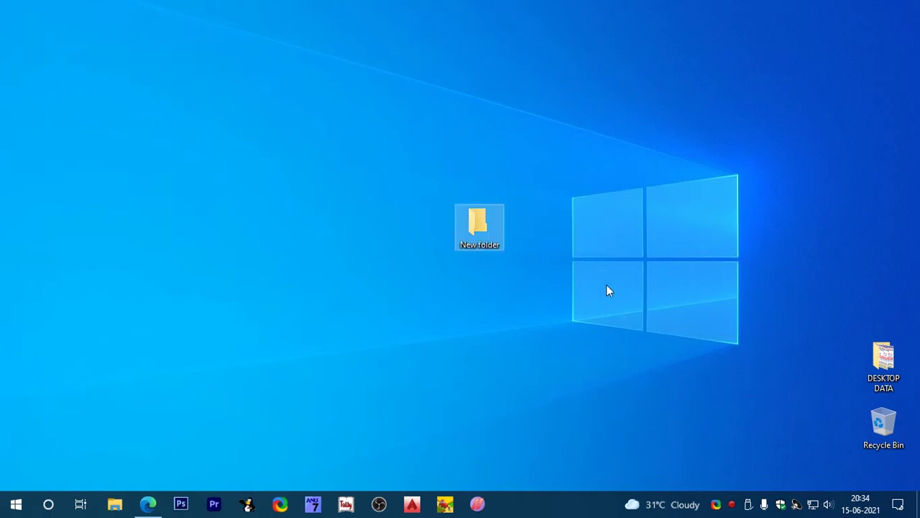
right_click(607, 286)
click(630, 324)
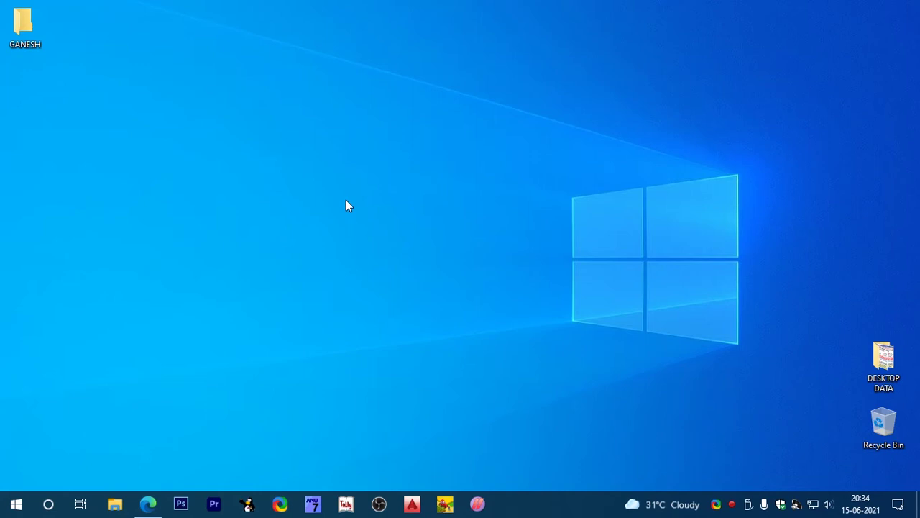
Step: Launch Notepad with Win+R, maximize its window, and bring up the Font dialog
key(super+r)
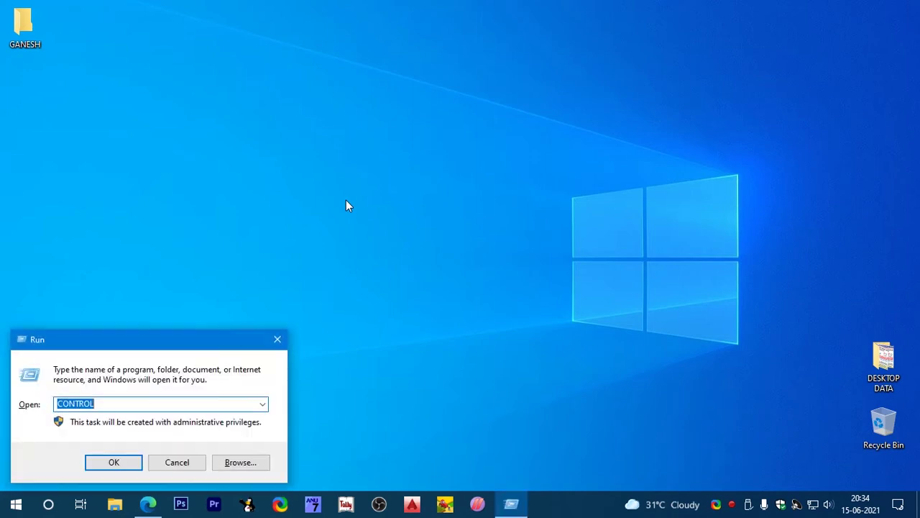
text(NOTEPAD)
key(Return)
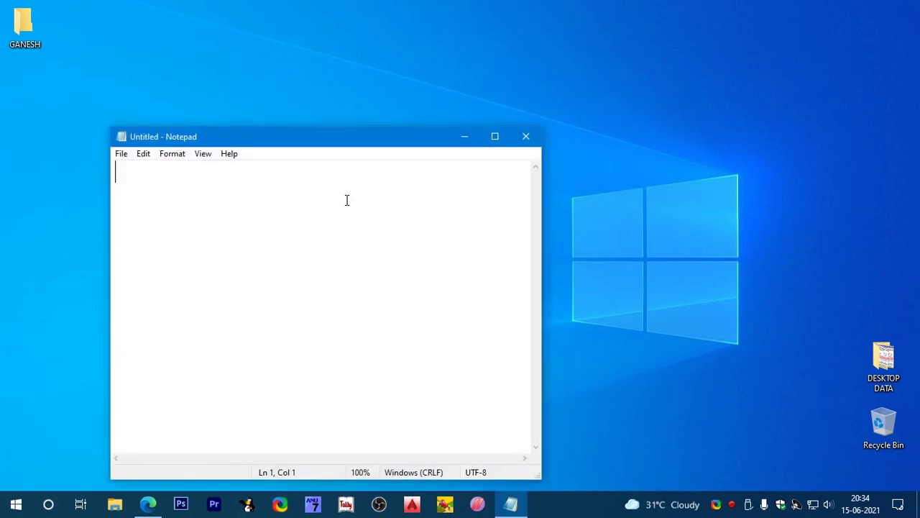
key(alt+space)
key(x)
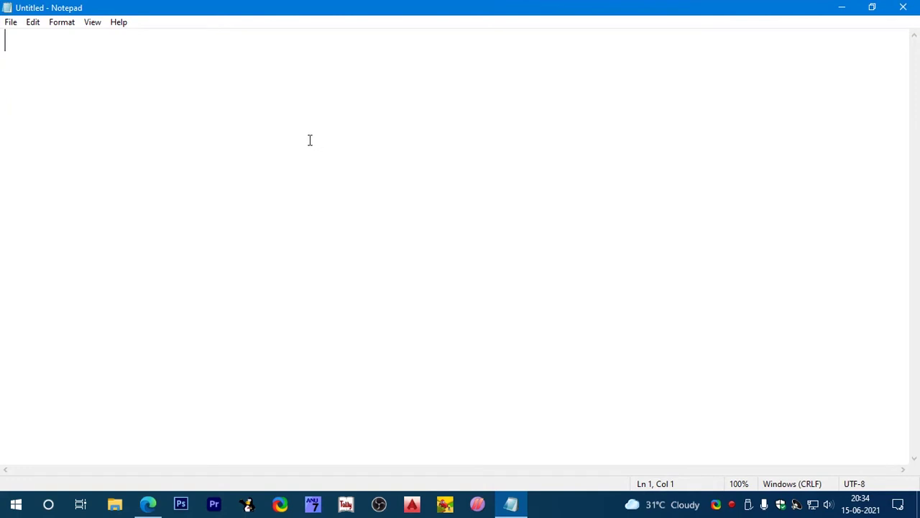
click(64, 28)
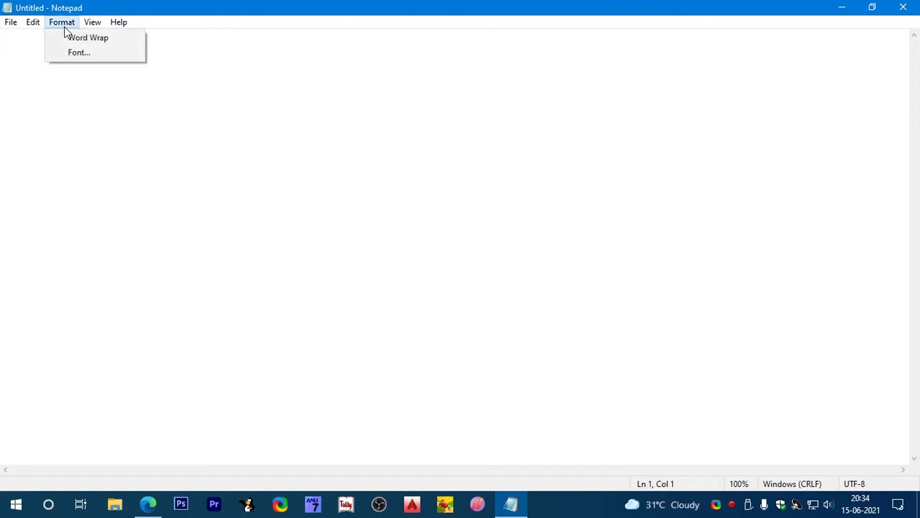
click(76, 52)
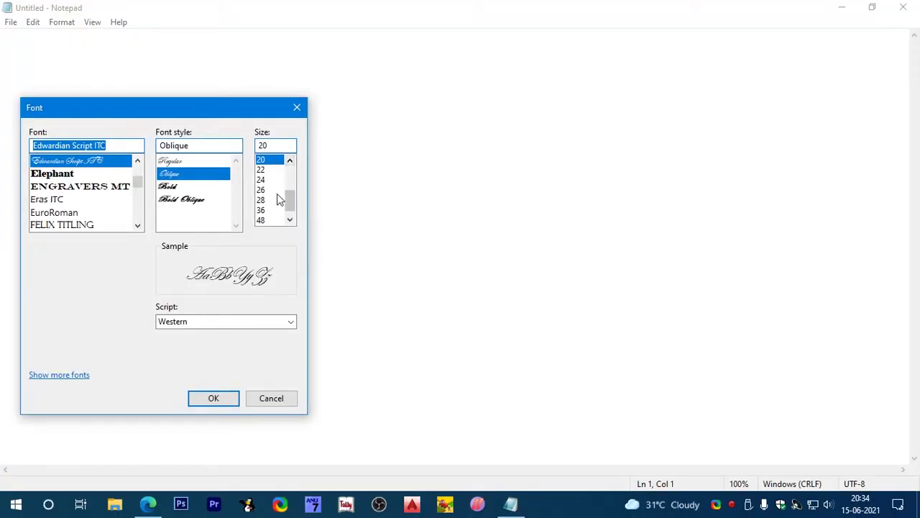
Step: Set the font size to 36 and type AUX on the first line
click(262, 209)
click(213, 402)
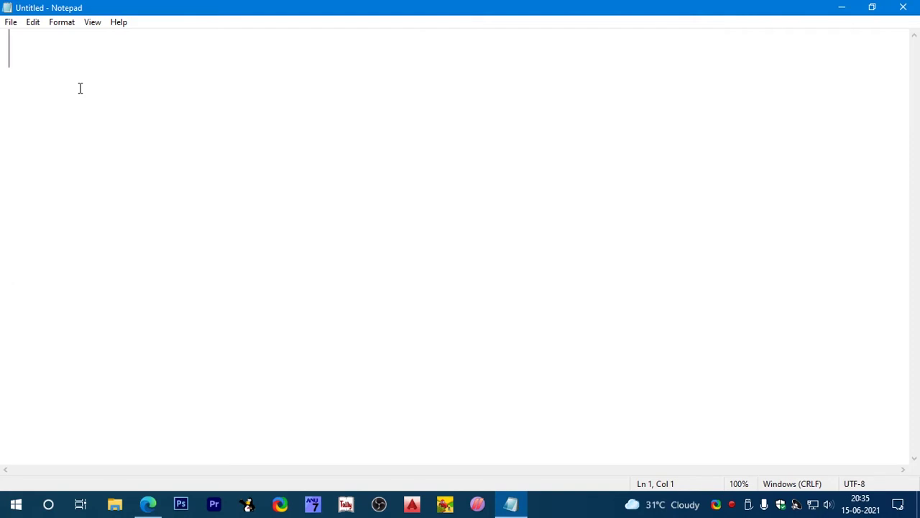
text(AUX)
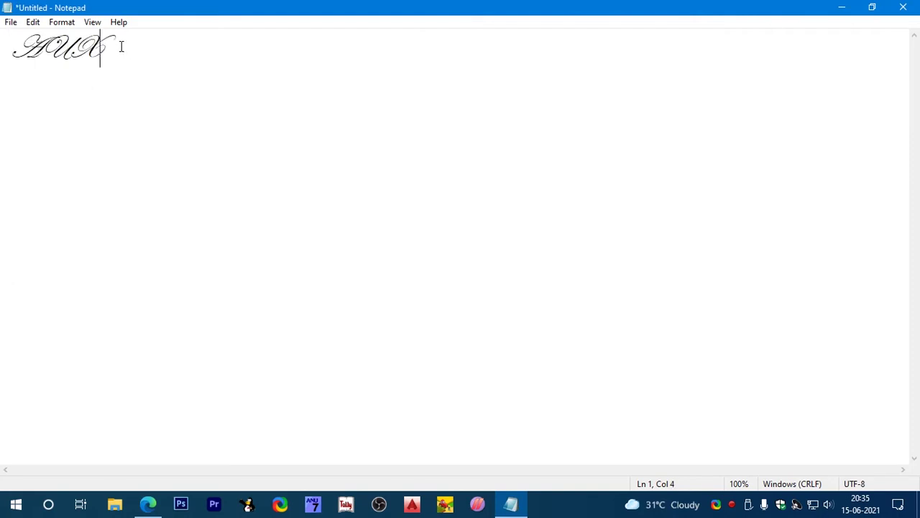
key(Home)
Step: Change the text font to Elephant, Regular style
click(62, 27)
click(79, 53)
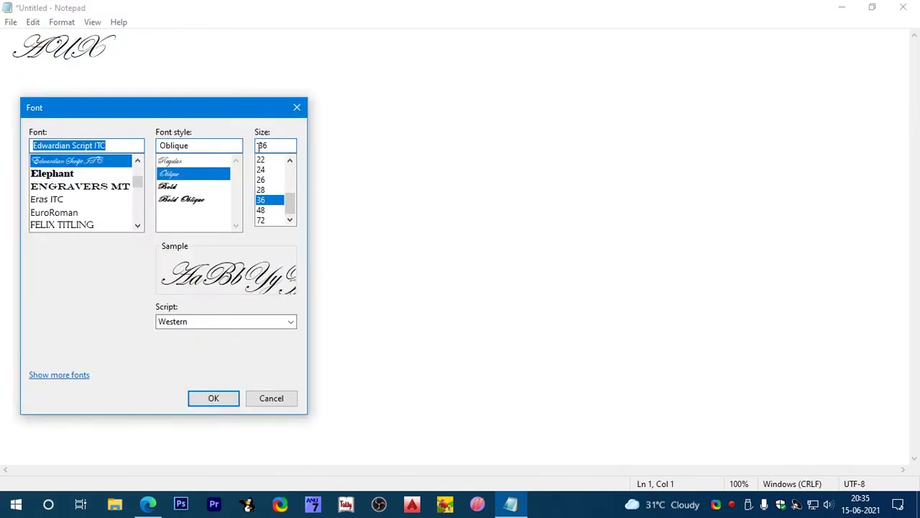
click(83, 175)
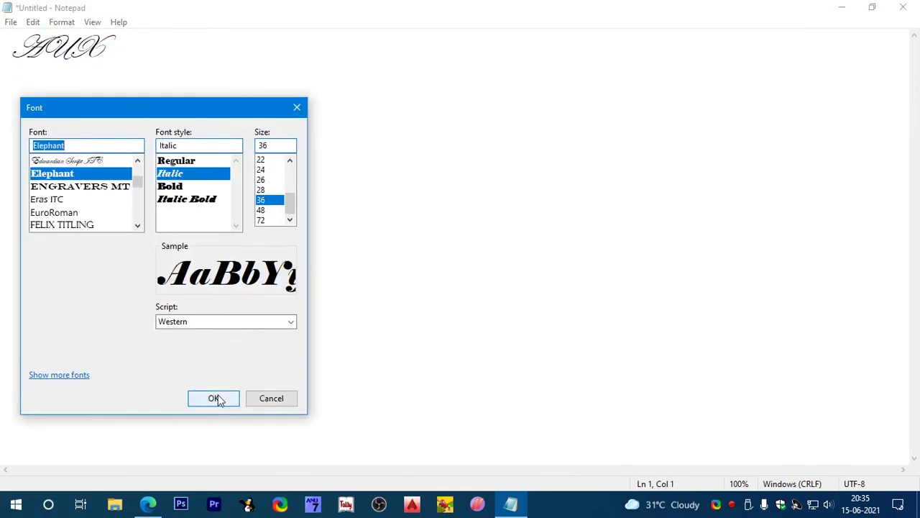
click(207, 160)
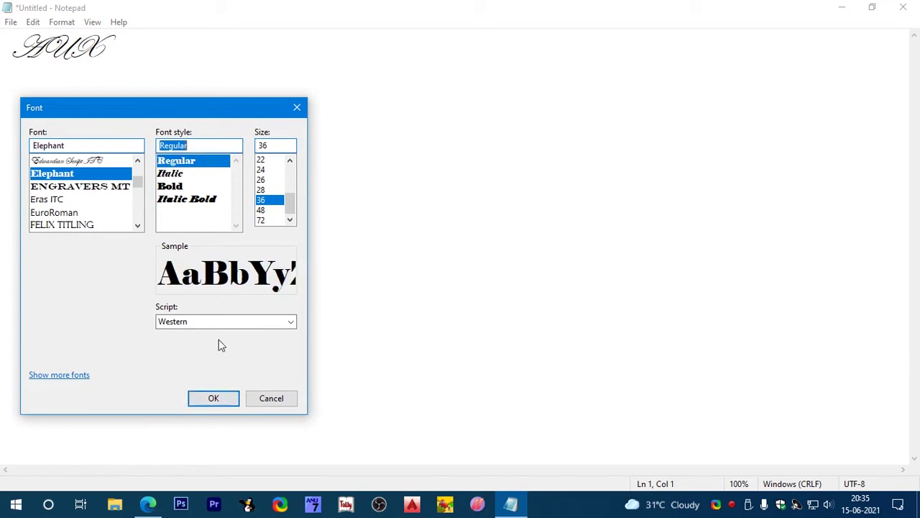
click(213, 398)
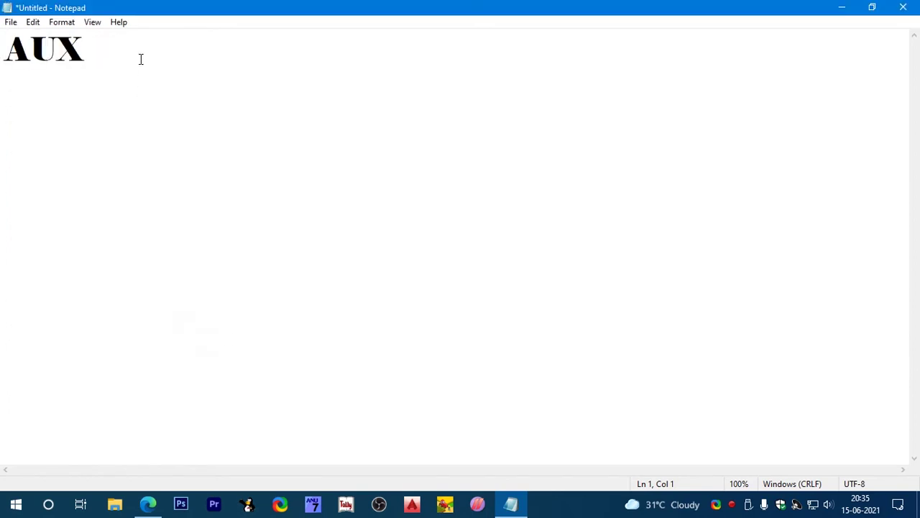
Step: Type CON, PRN, LPT 1 TO LPT 9 and COM 1 TO COM 9 on separate lines below AUX
click(140, 56)
key(Return)
text(CON)
key(Return)
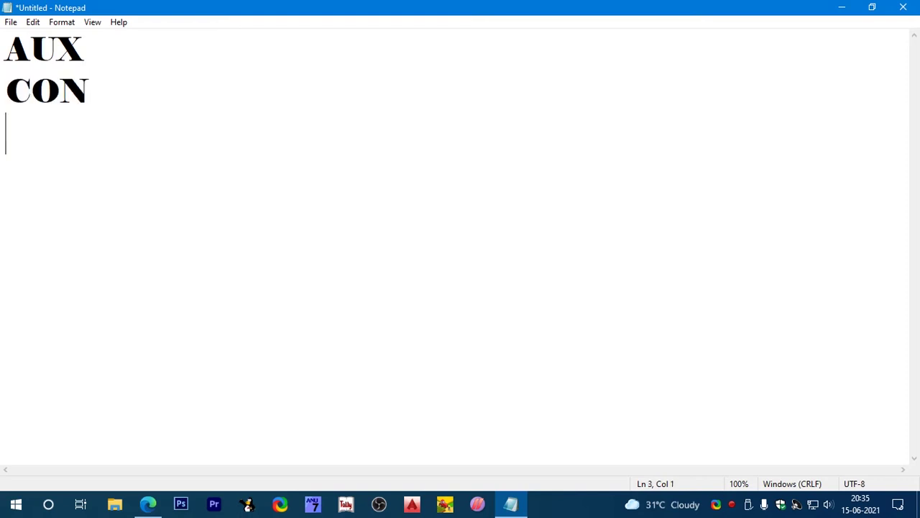
text(PRN)
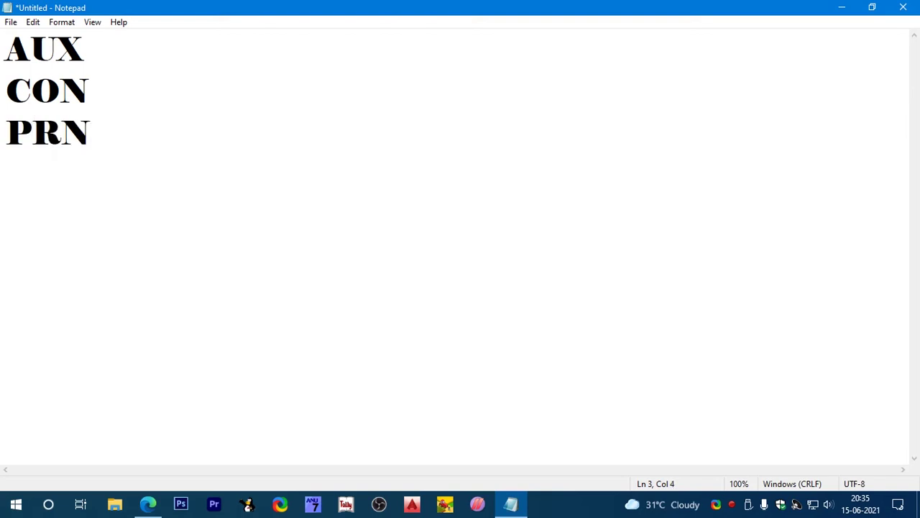
key(Return)
text(LPT)
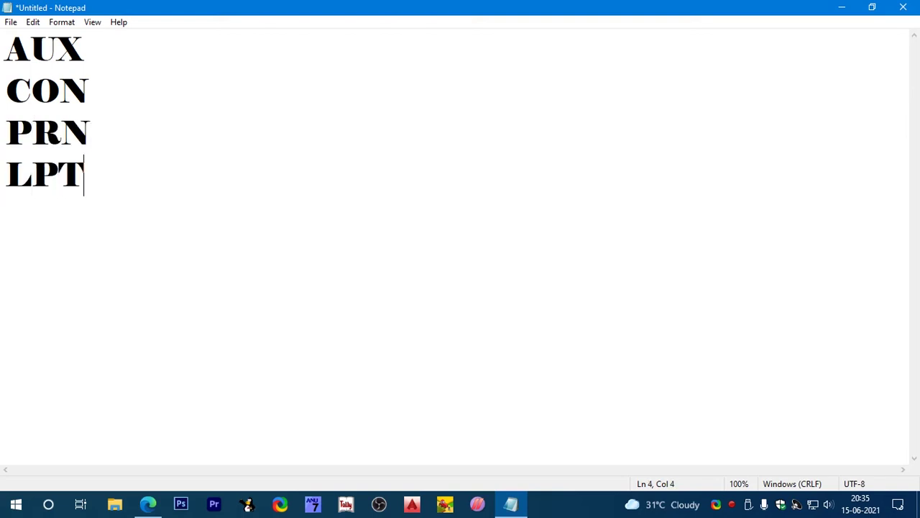
text( 1 TO)
text( LPT)
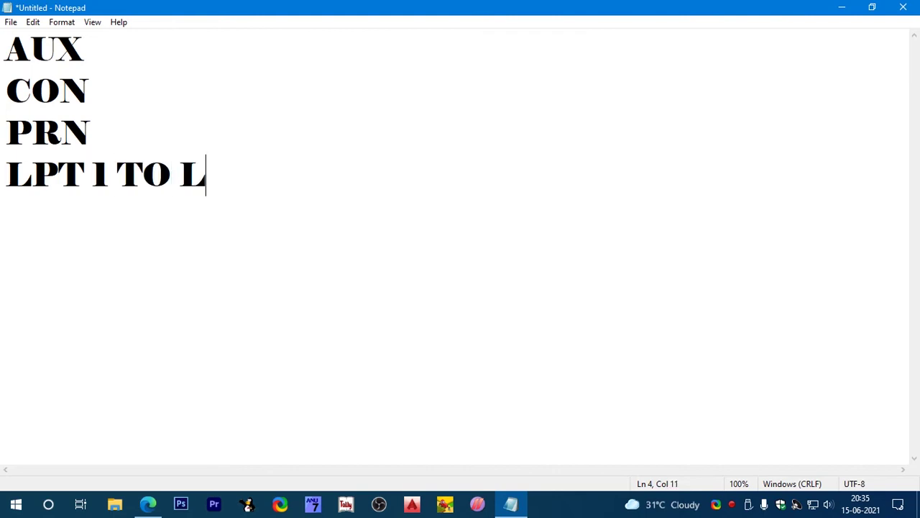
text( 9)
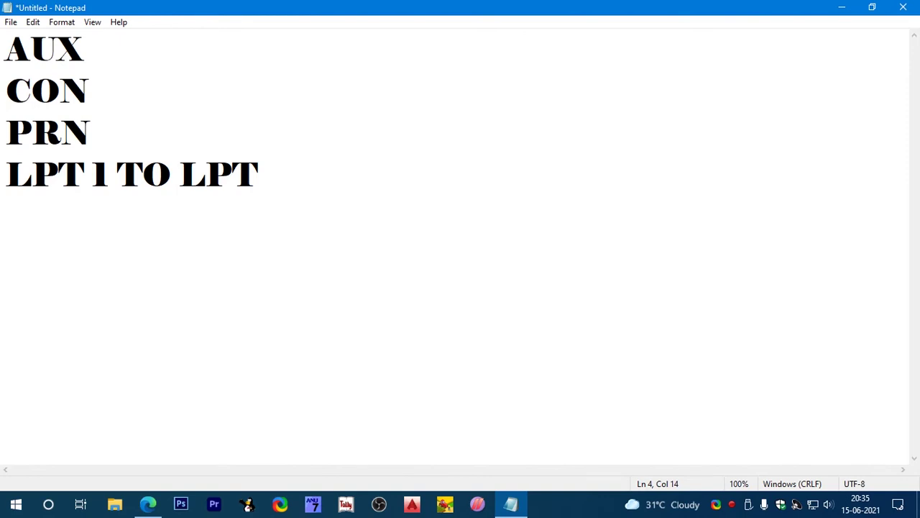
key(Return)
text(COM 1)
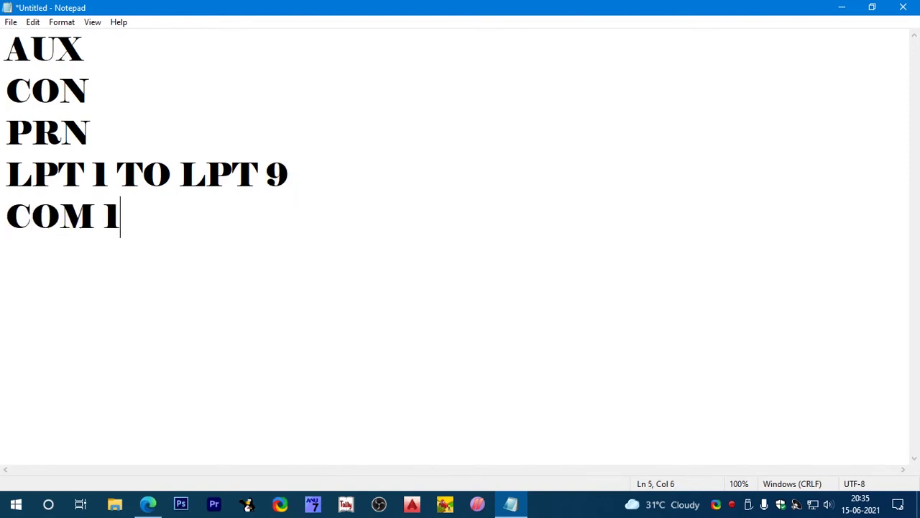
text( TO COM)
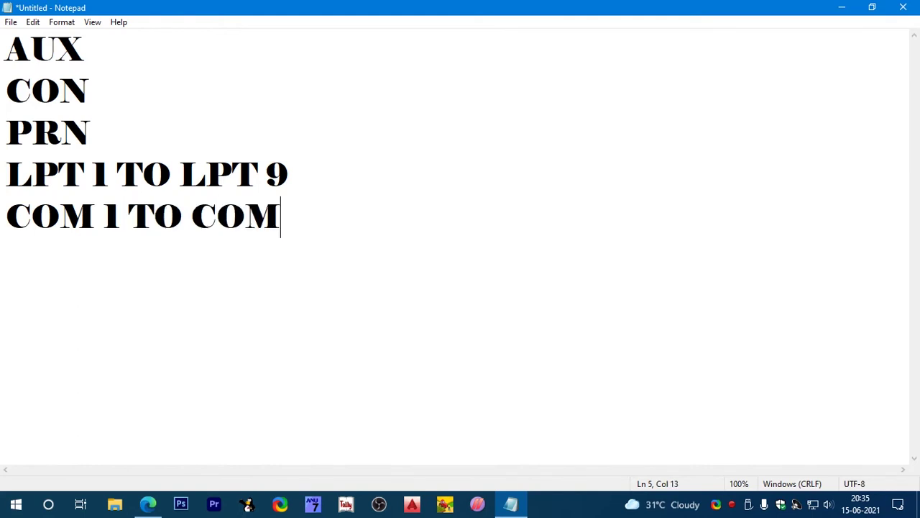
text( 9)
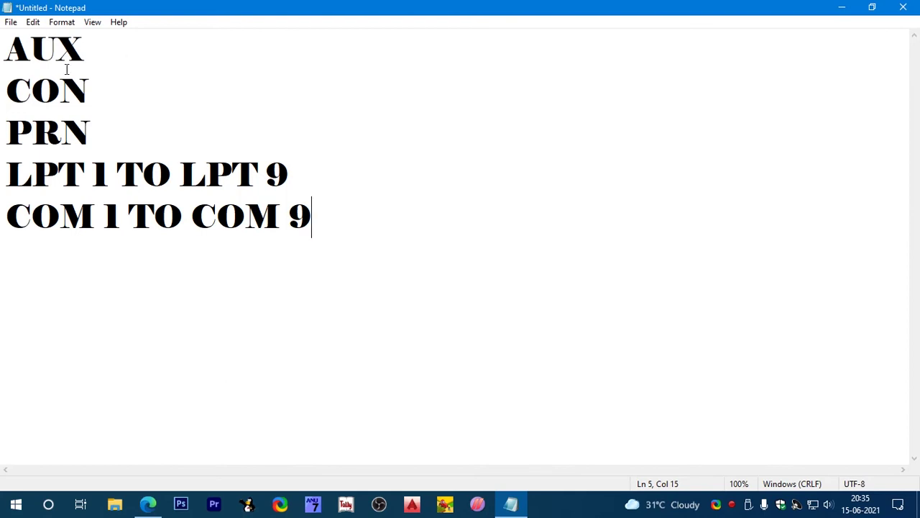
Step: Insert NUL on a new line after PRN
click(94, 128)
key(Return)
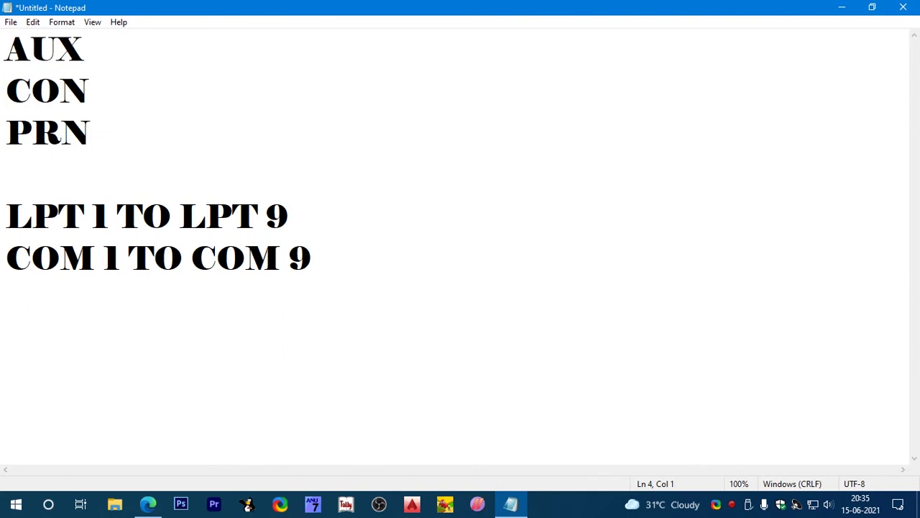
text(NUL)
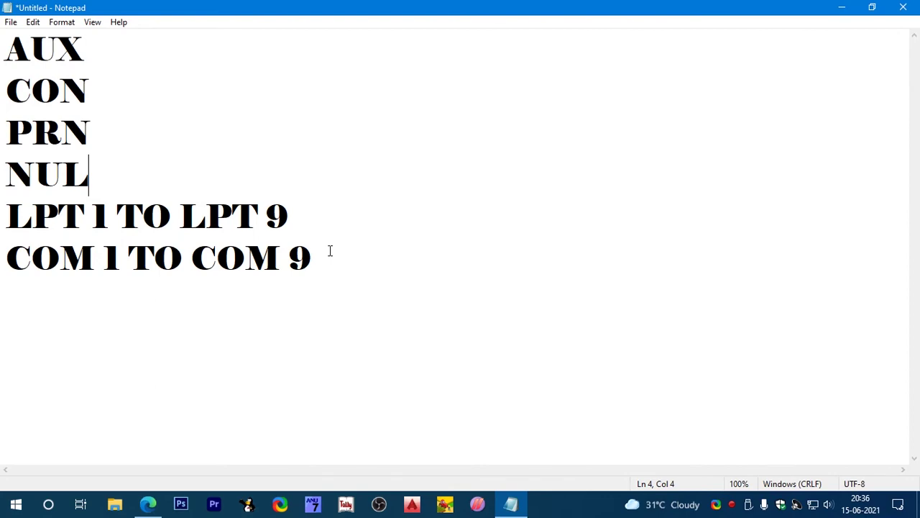
Step: Minimize Notepad, try naming a new desktop folder AUX, dismiss the invalid-name error, and refresh
click(842, 9)
right_click(407, 189)
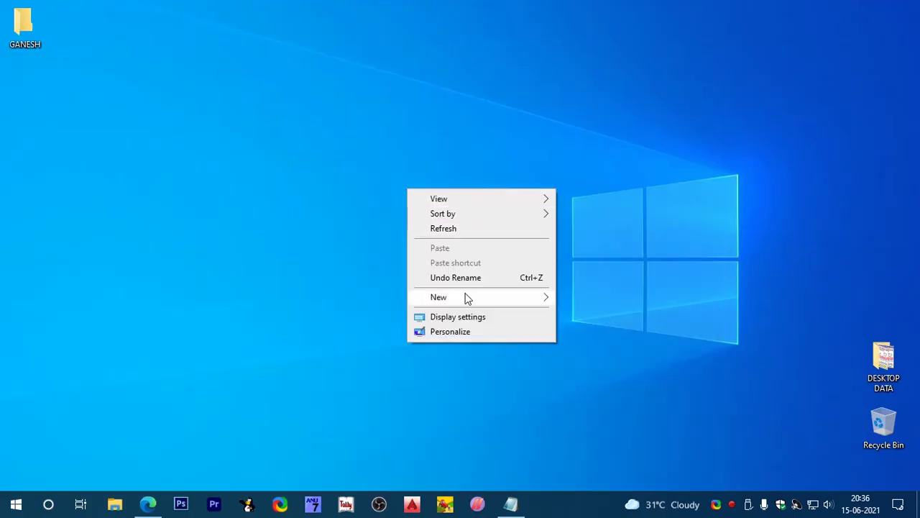
mouse_move(466, 299)
click(593, 294)
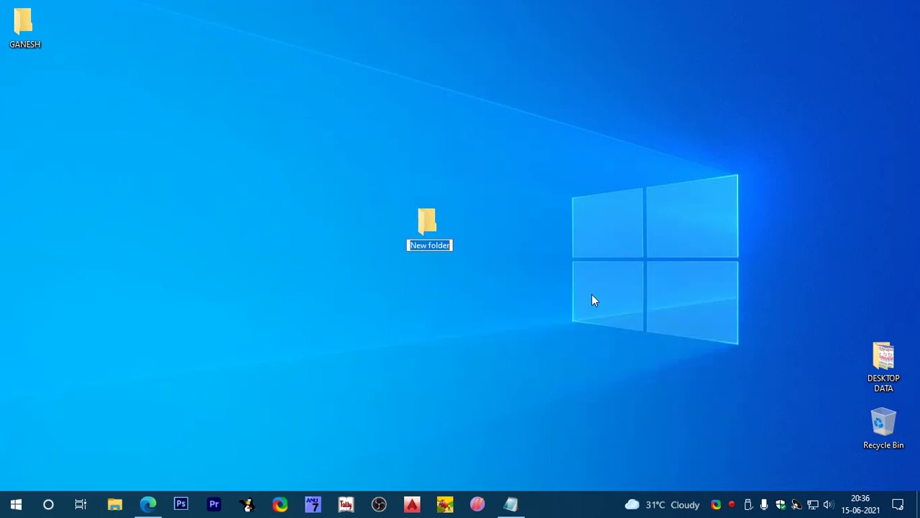
text(AUX)
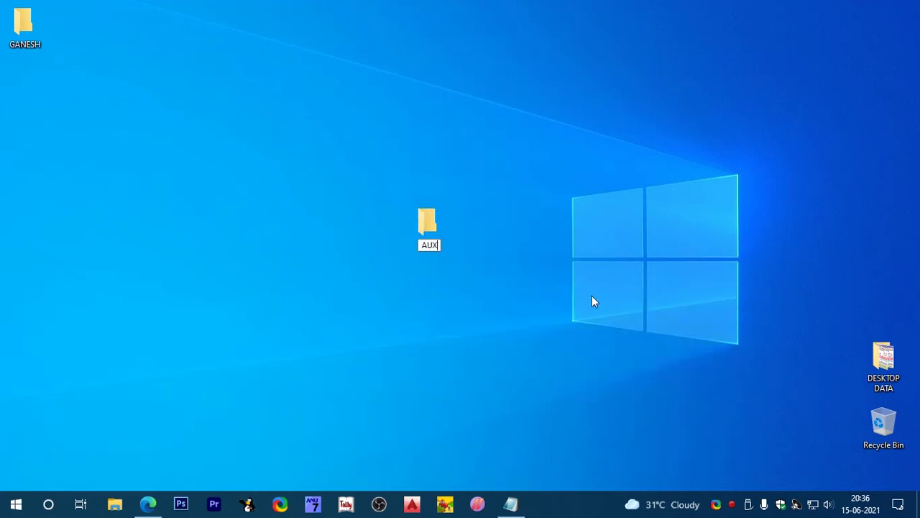
key(Return)
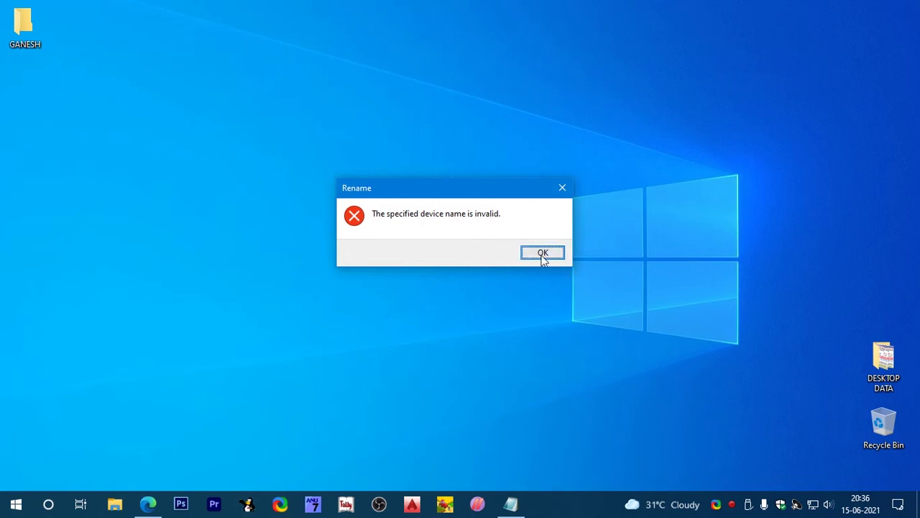
click(543, 253)
right_click(544, 238)
click(569, 270)
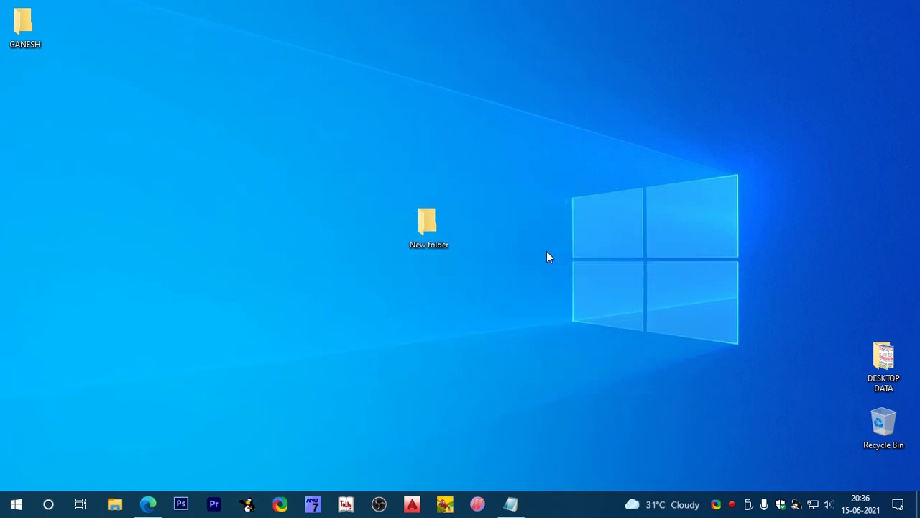
click(440, 244)
text(con)
key(Return)
key(Return)
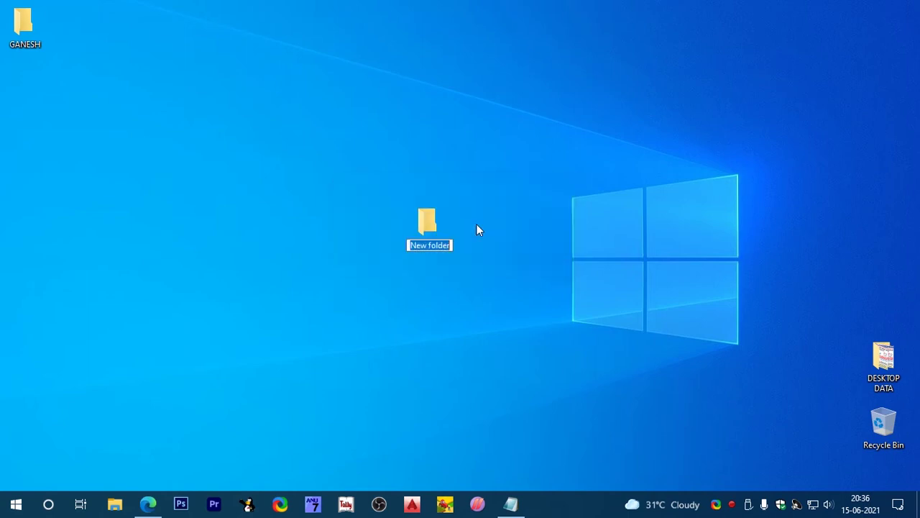
key(Escape)
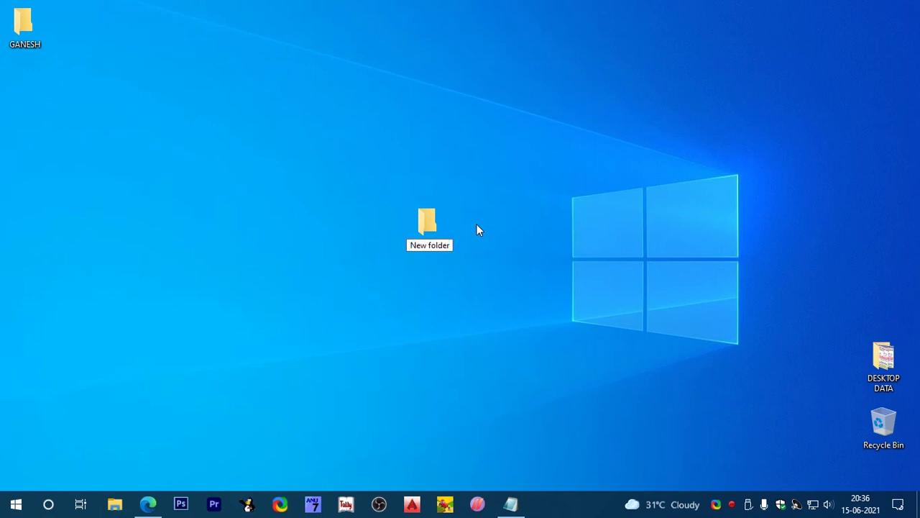
click(438, 245)
text(con)
key(Return)
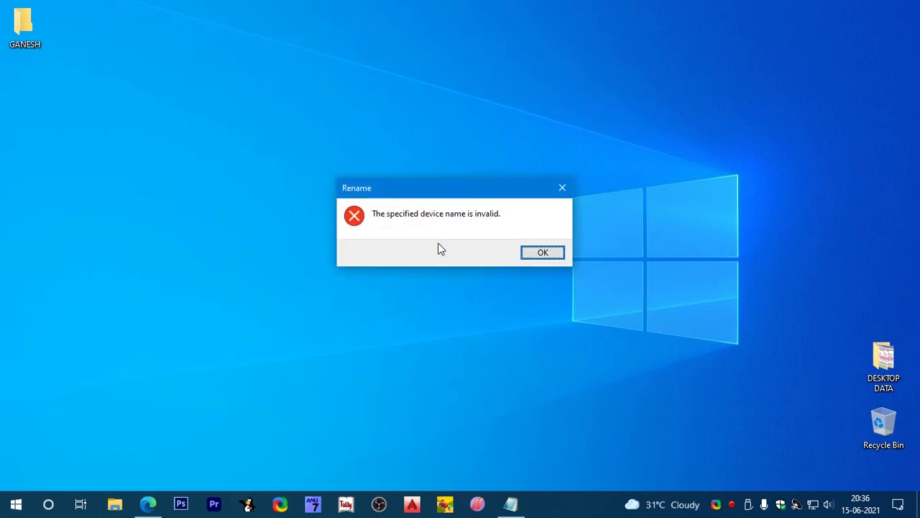
key(Return)
text(prn)
key(Return)
key(Return)
text(LPT)
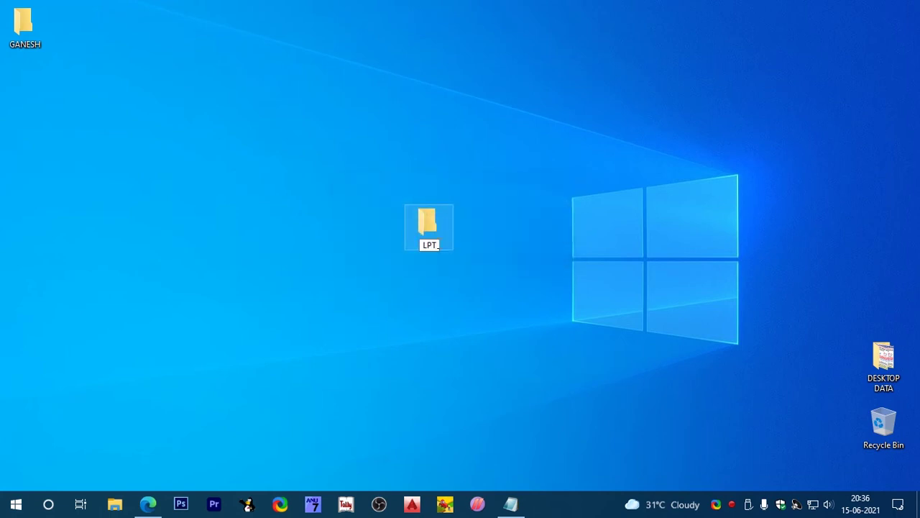
text(1)
key(Return)
key(Return)
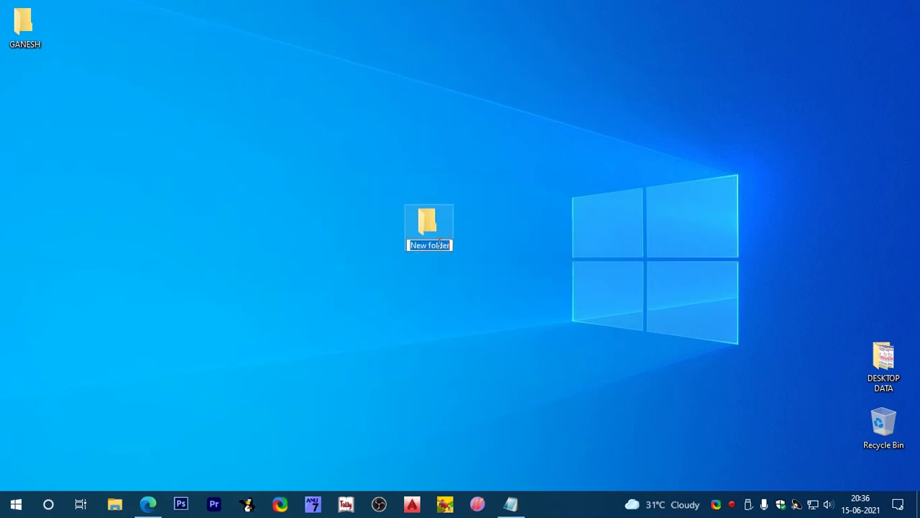
text(LPT)
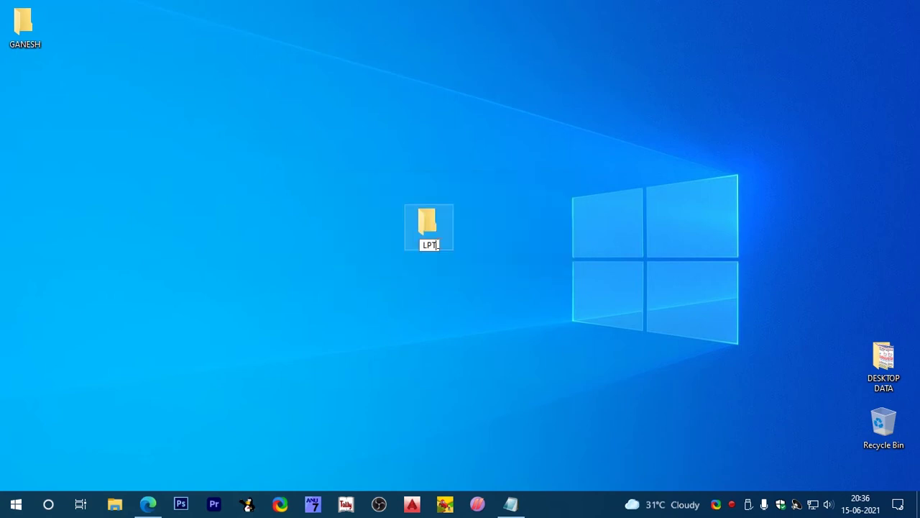
text(1)
key(Return)
key(Return)
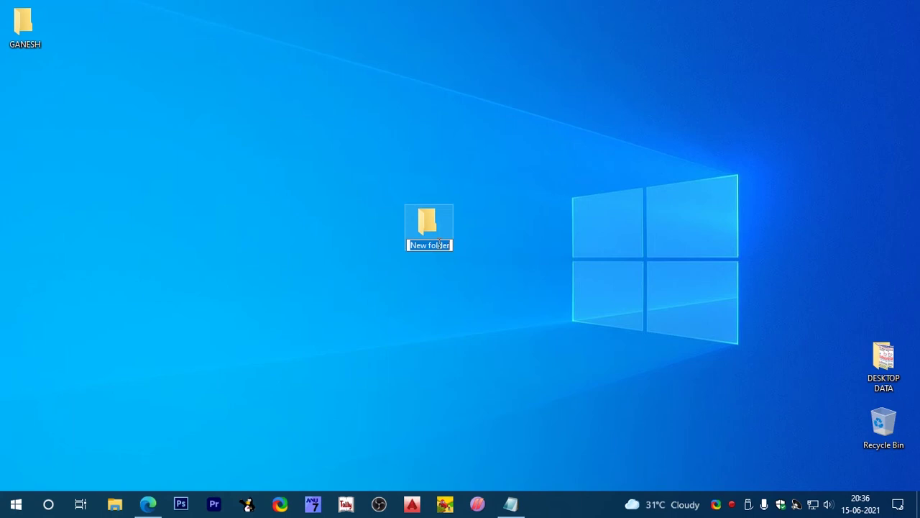
key(BackSpace)
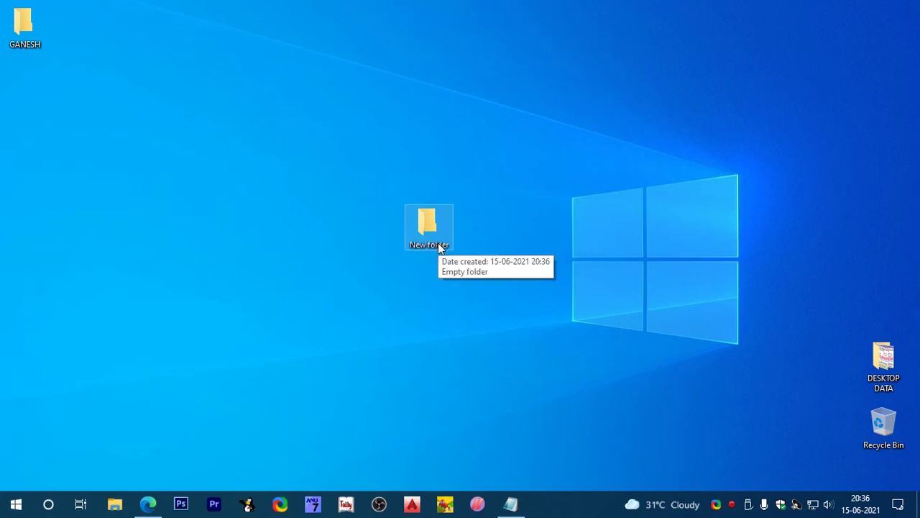
key(F2)
key(BackSpace)
click(510, 504)
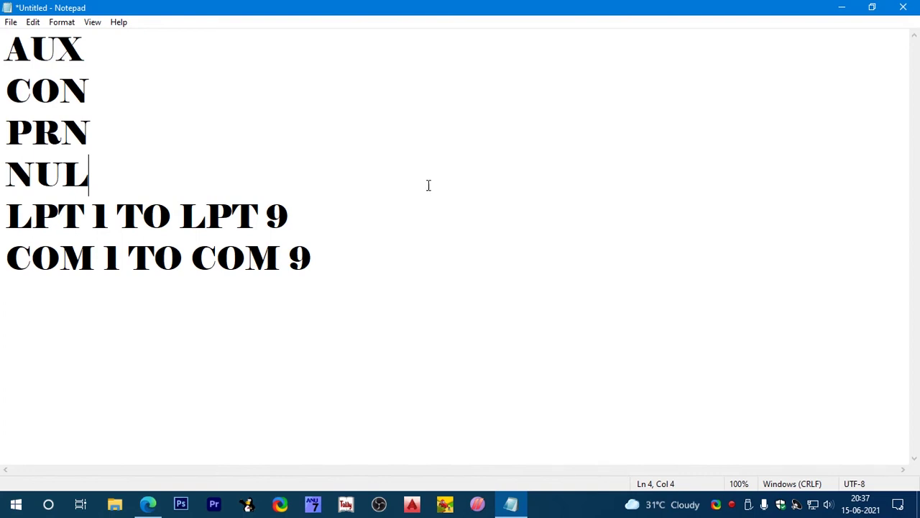
Step: Minimize Notepad and rename the New folder to a blank Alt+255 name
click(842, 7)
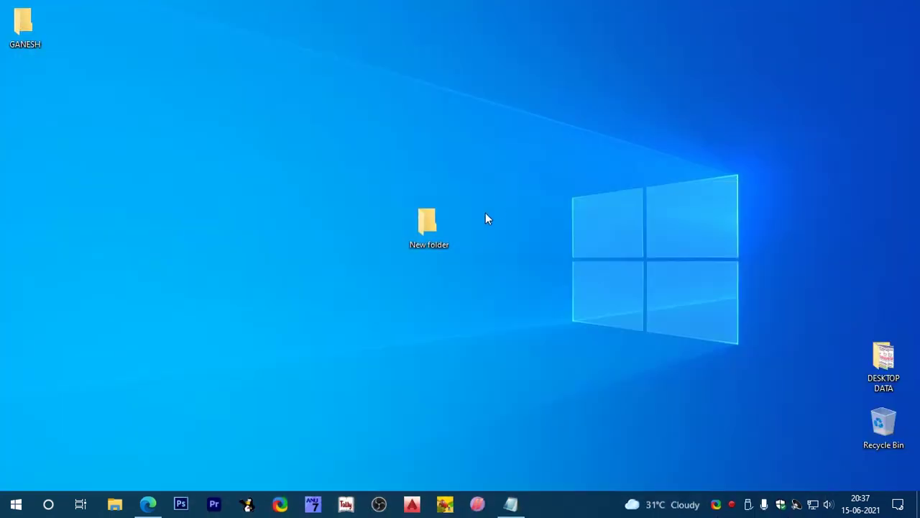
click(433, 246)
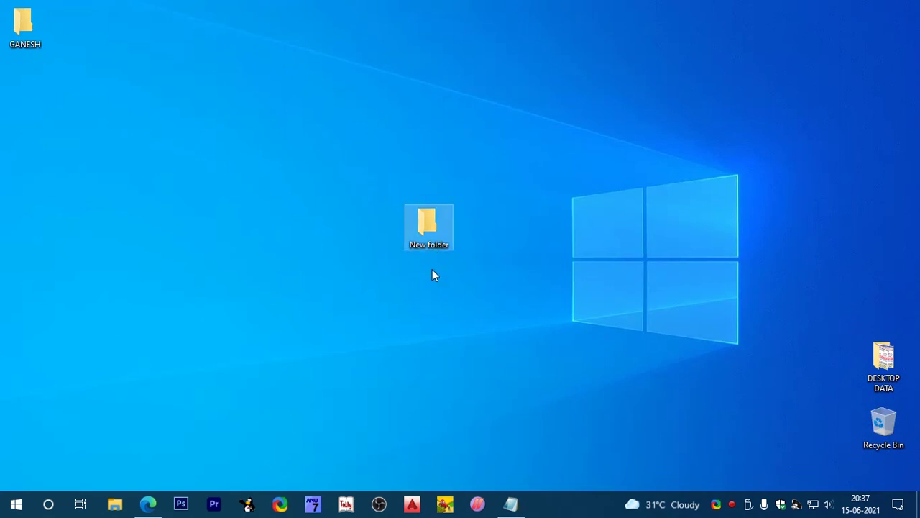
right_click(430, 246)
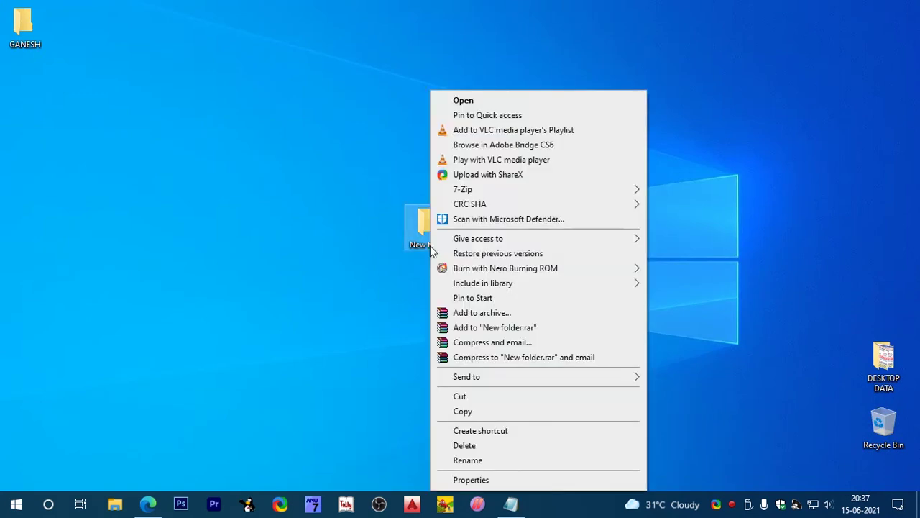
click(482, 463)
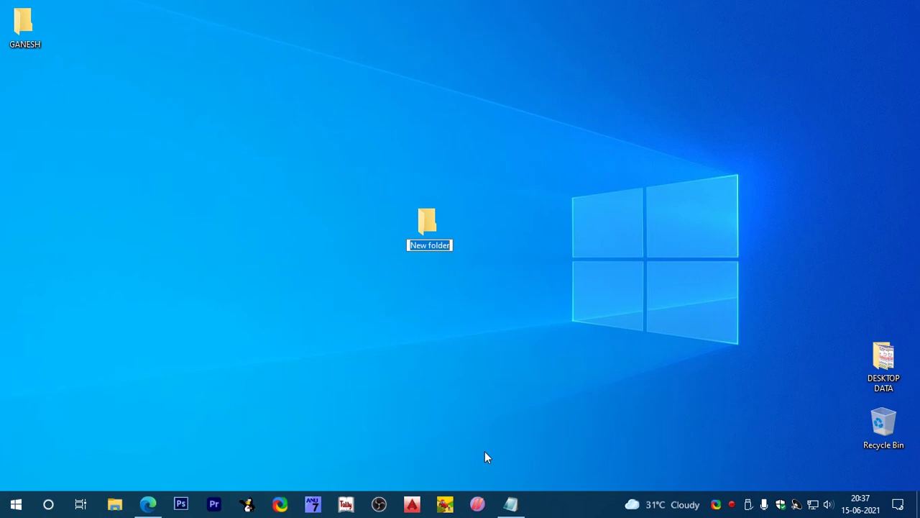
key(BackSpace)
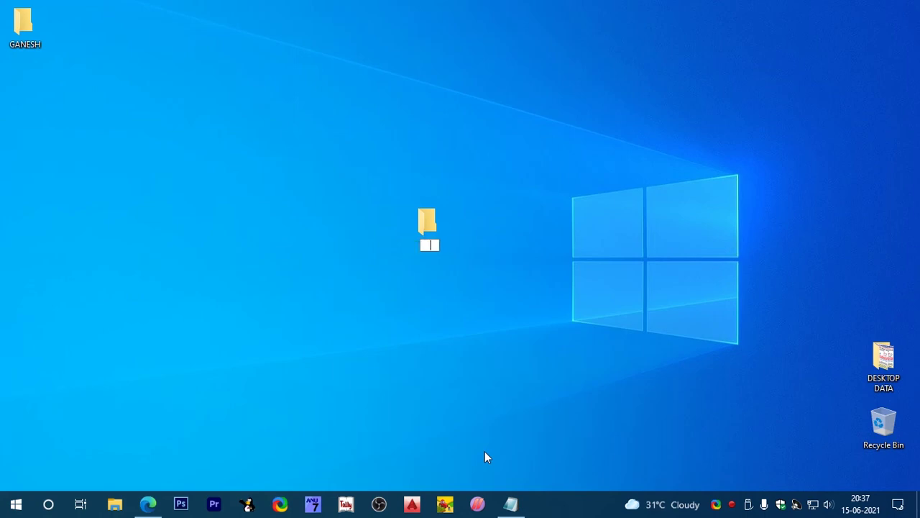
key(Return)
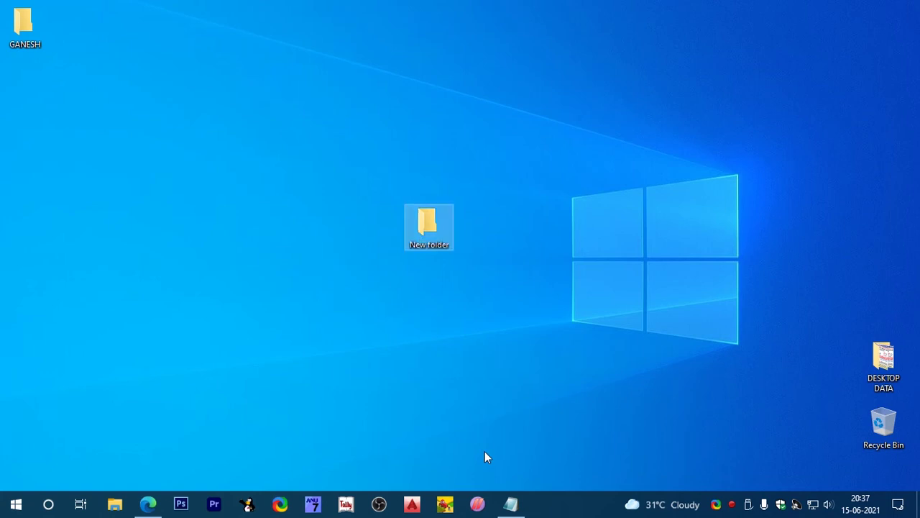
Step: Refresh the desktop, then create a folder named AUX using the Alt+255 prefix and refresh
right_click(533, 274)
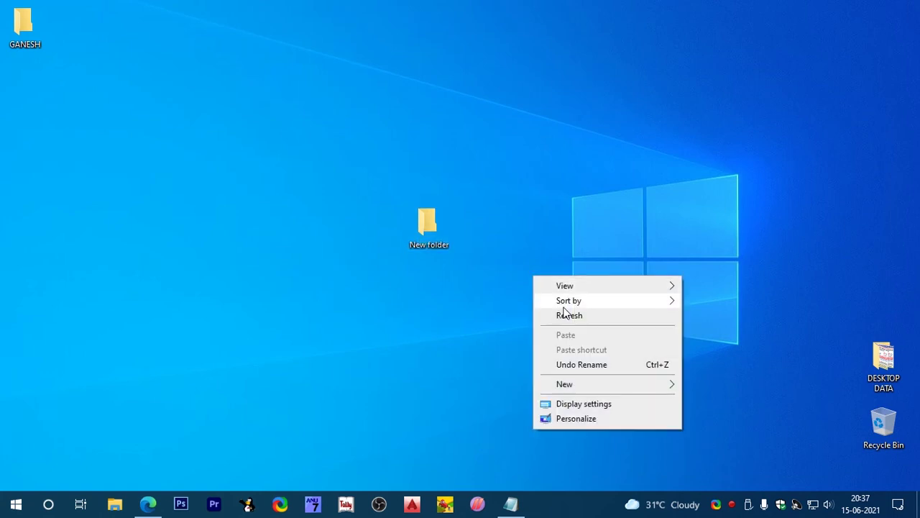
click(566, 315)
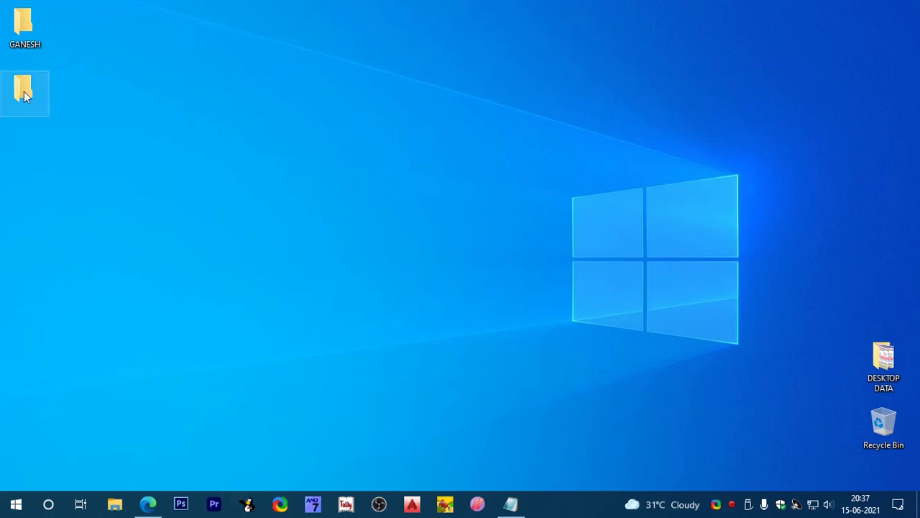
mouse_move(25, 96)
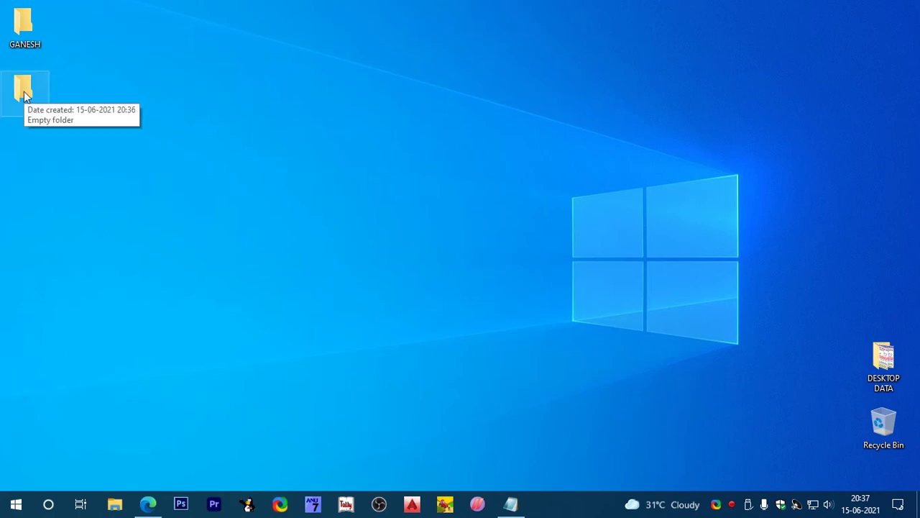
right_click(408, 174)
mouse_move(511, 284)
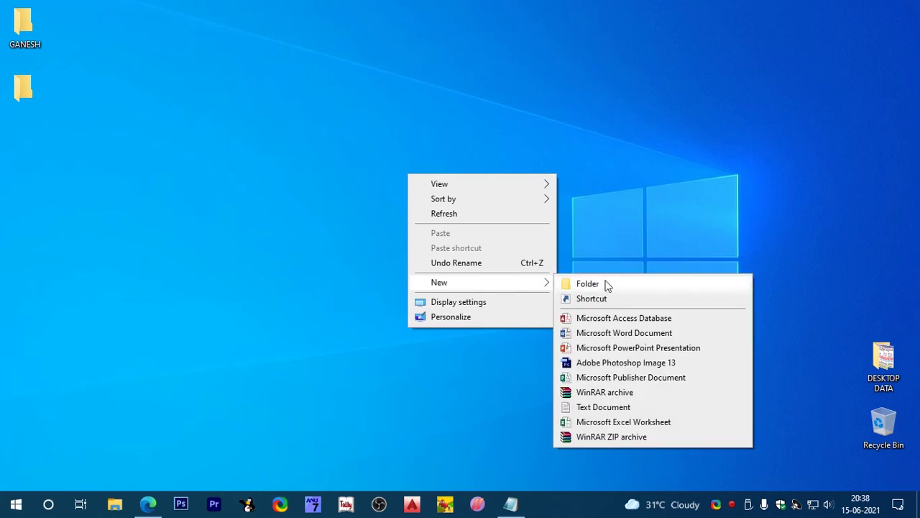
click(606, 285)
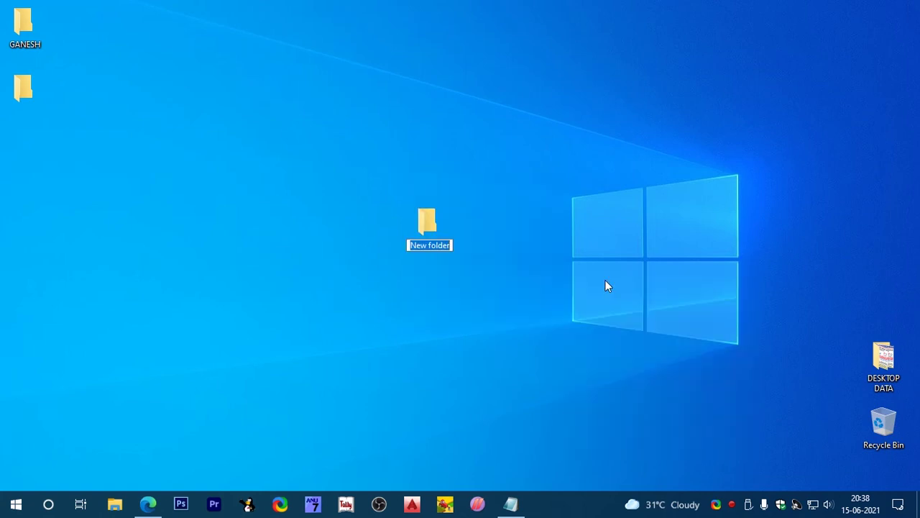
key(BackSpace)
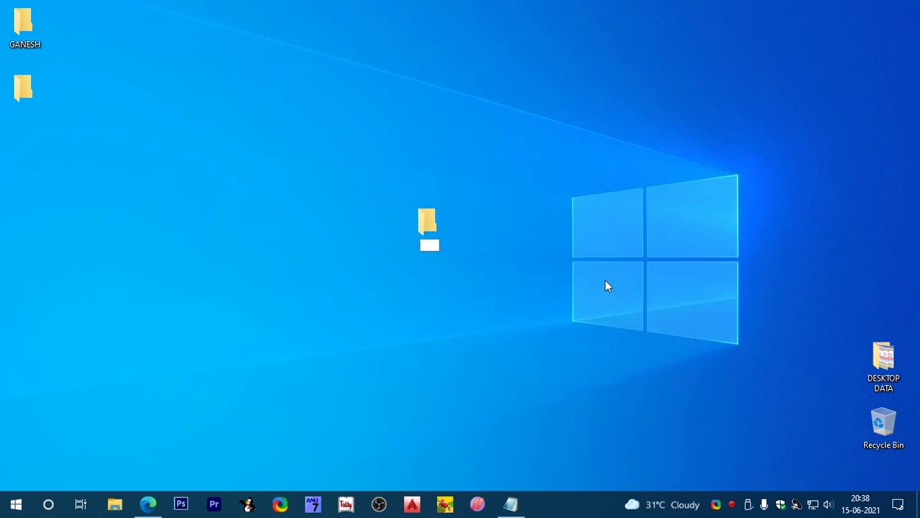
text(AUX)
key(Return)
right_click(528, 254)
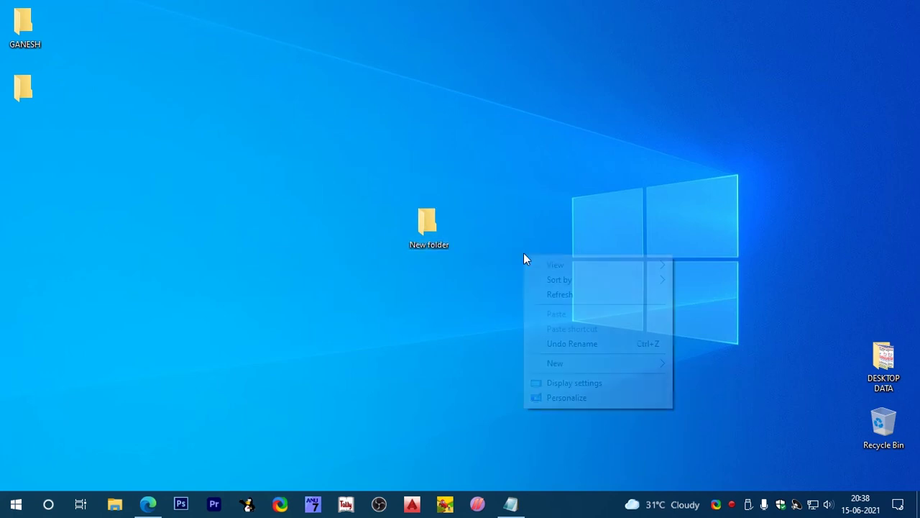
click(550, 293)
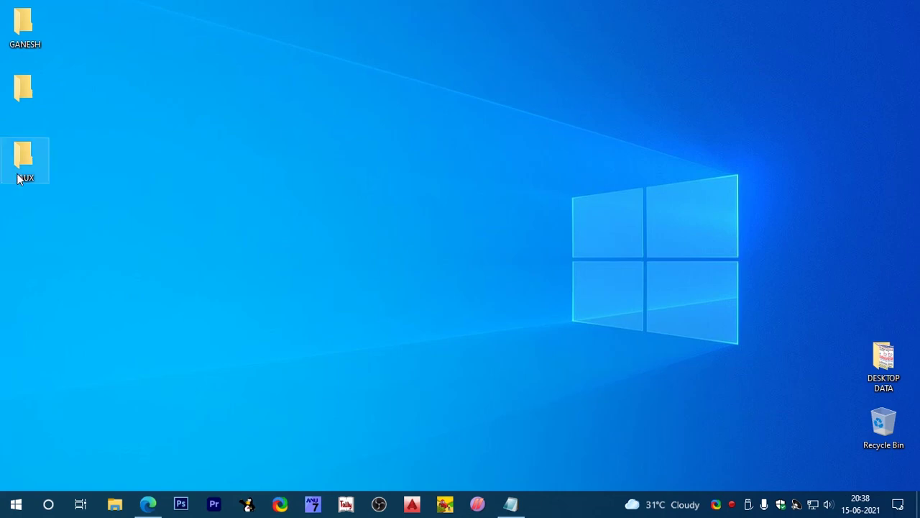
Step: Create another Alt+255-prefixed folder so a CON folder appears, then refresh
right_click(273, 213)
mouse_move(333, 323)
click(466, 323)
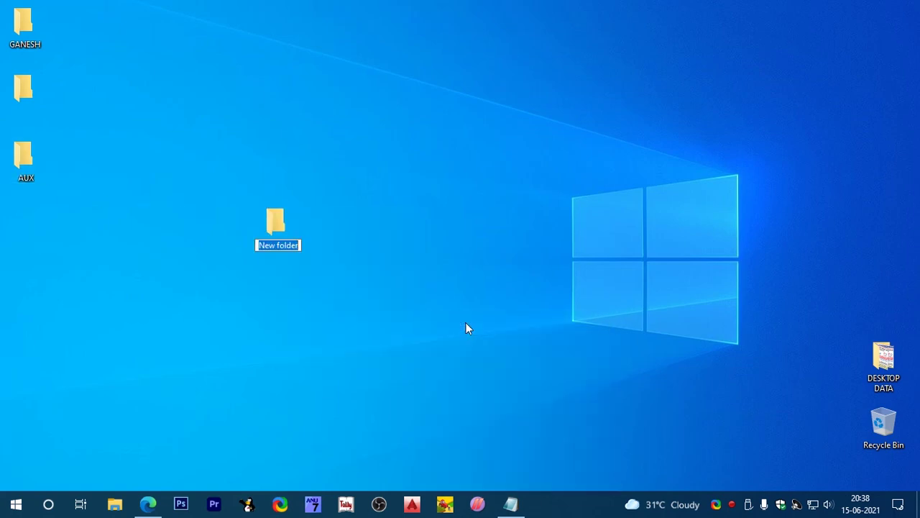
key(BackSpace)
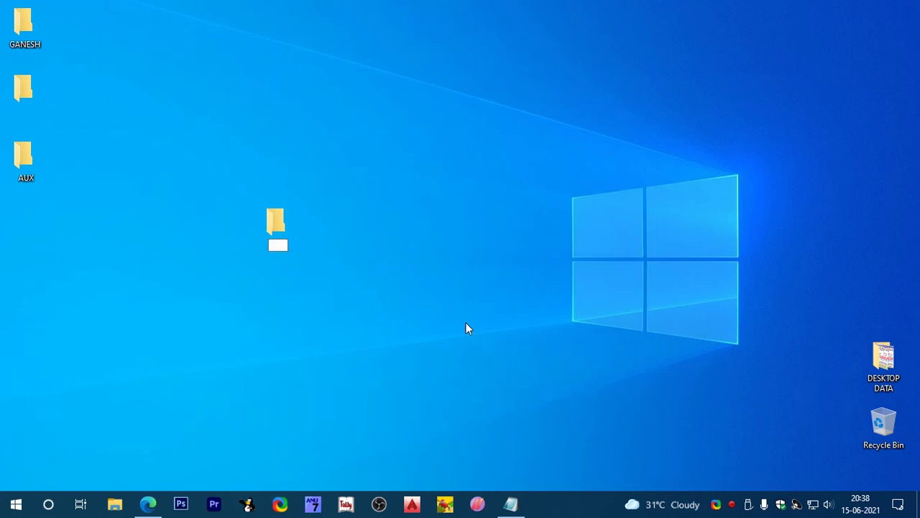
text(New folder)
key(Return)
right_click(466, 328)
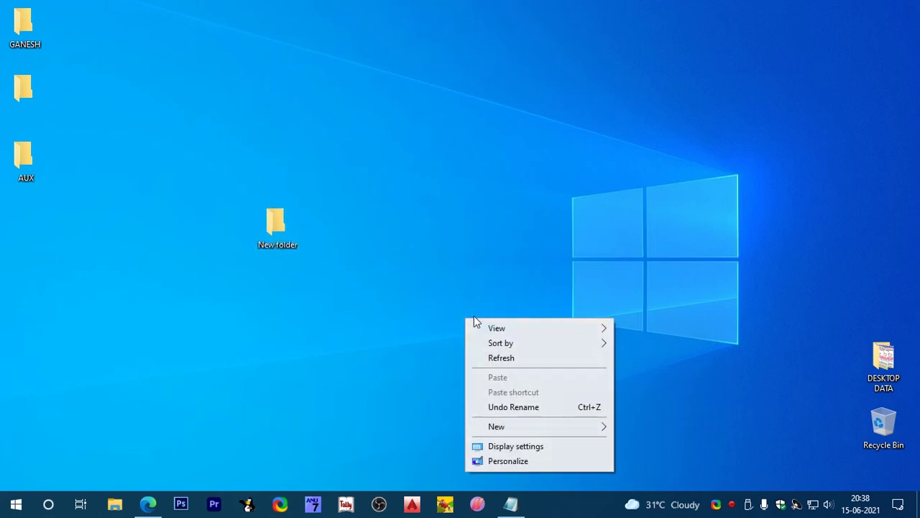
click(499, 358)
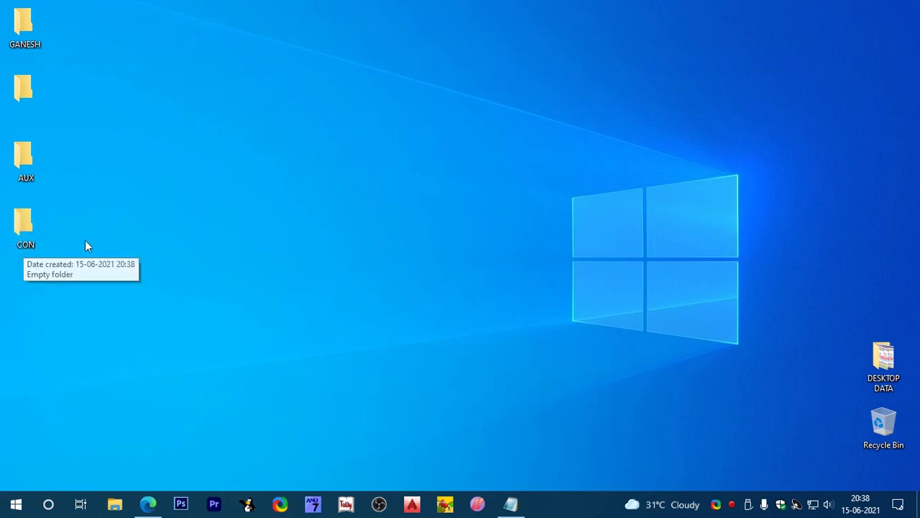
Step: Create a desktop folder named NUL with the Alt+255 prefix and refresh
right_click(331, 199)
mouse_move(436, 309)
click(501, 309)
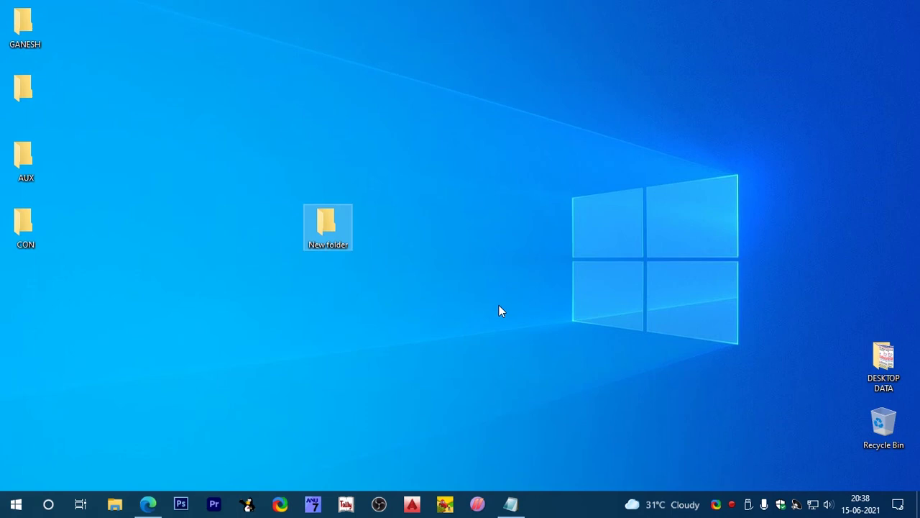
key(F2)
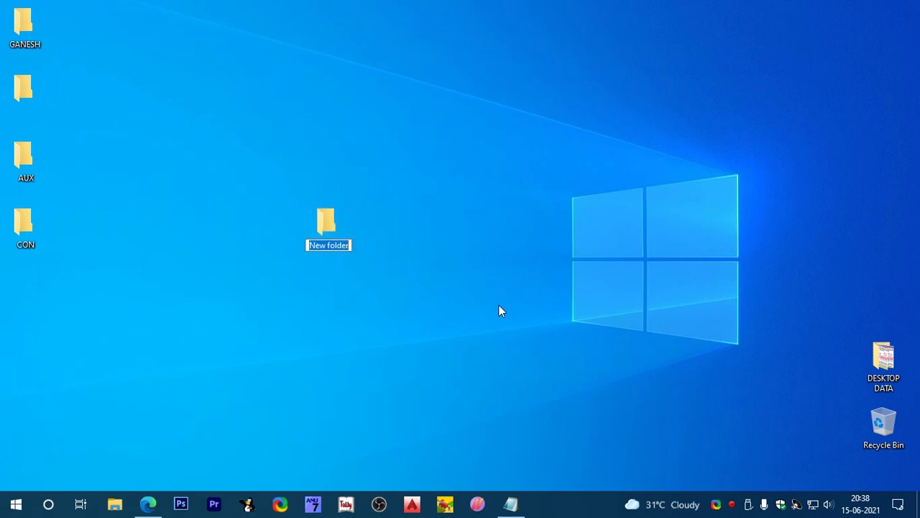
key(BackSpace)
text(NUL)
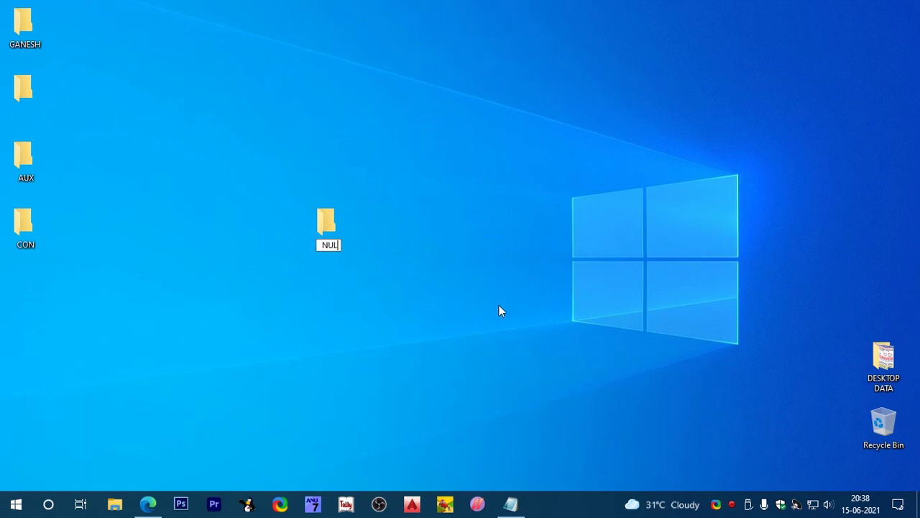
key(Return)
right_click(499, 307)
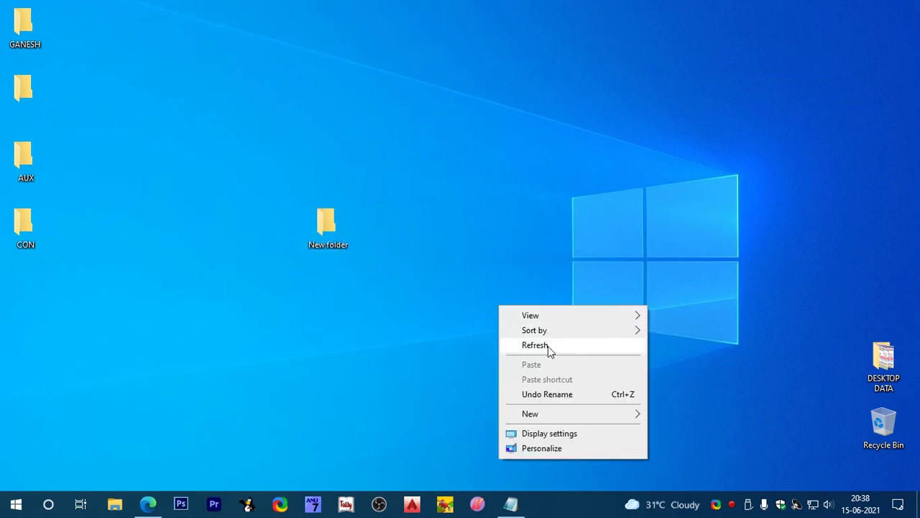
click(548, 346)
Step: Create a desktop folder named PRN with the Alt+255 prefix and refresh
right_click(216, 229)
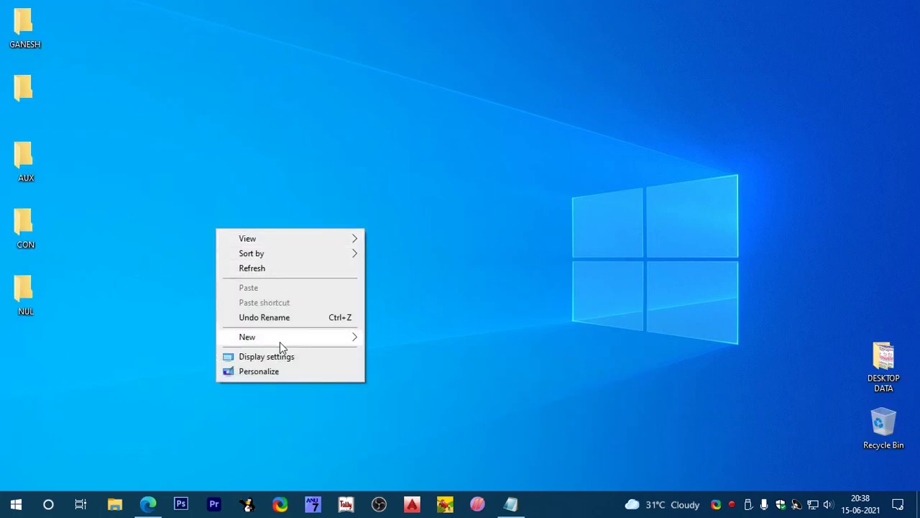
mouse_move(279, 339)
click(396, 338)
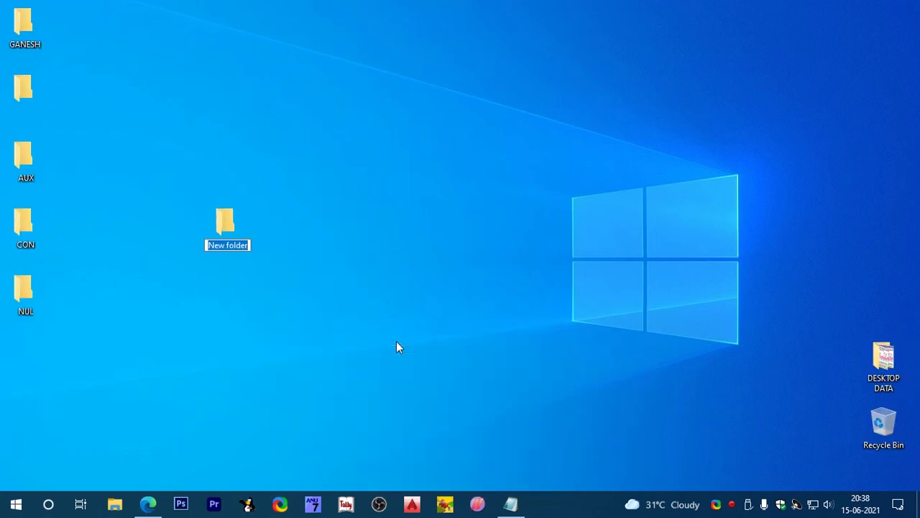
key(BackSpace)
text(PRN)
key(Return)
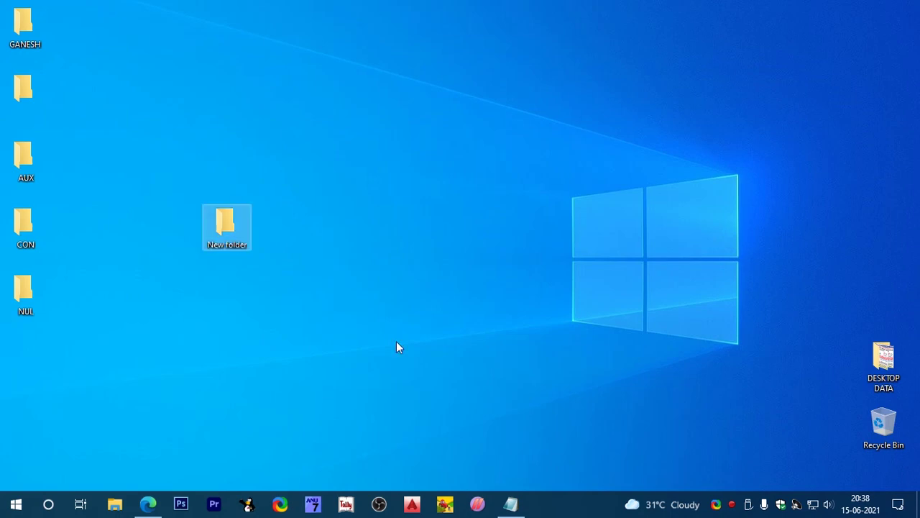
right_click(397, 341)
click(440, 229)
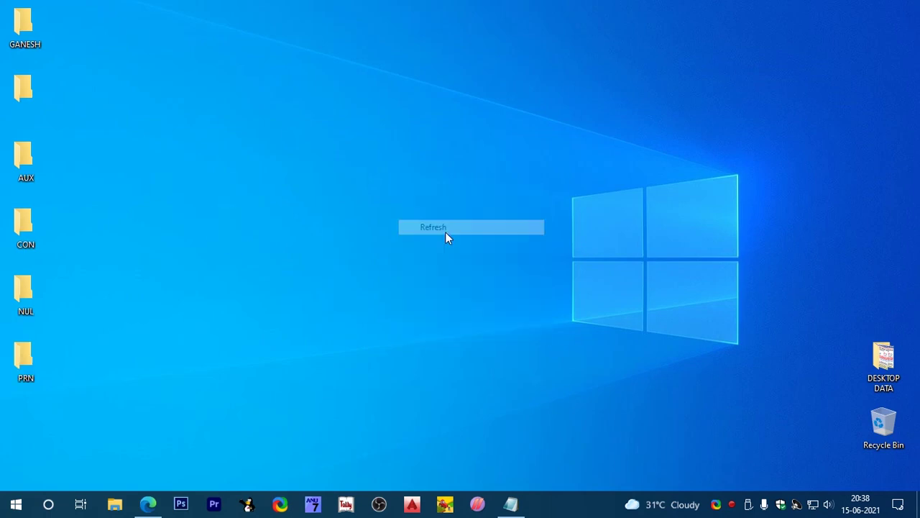
Step: Create a desktop folder named LPT1 with the Alt+255 prefix and refresh
right_click(340, 236)
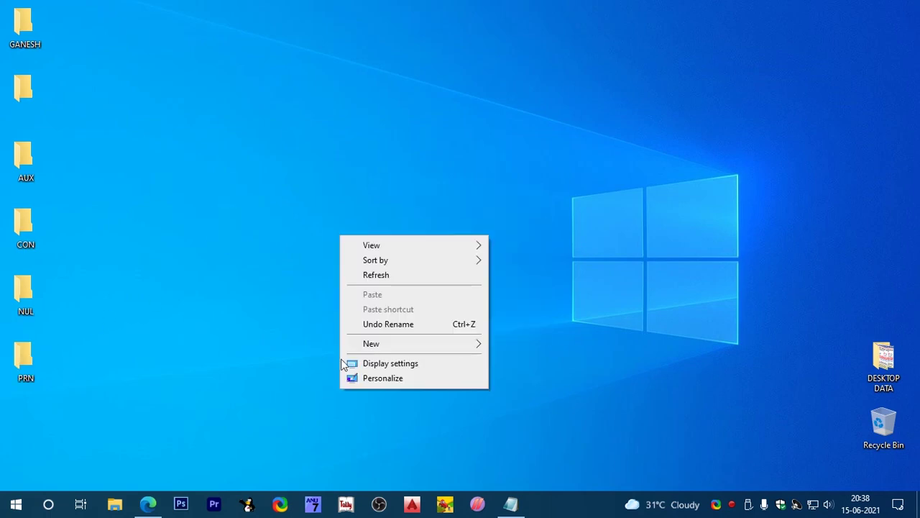
mouse_move(410, 345)
click(540, 348)
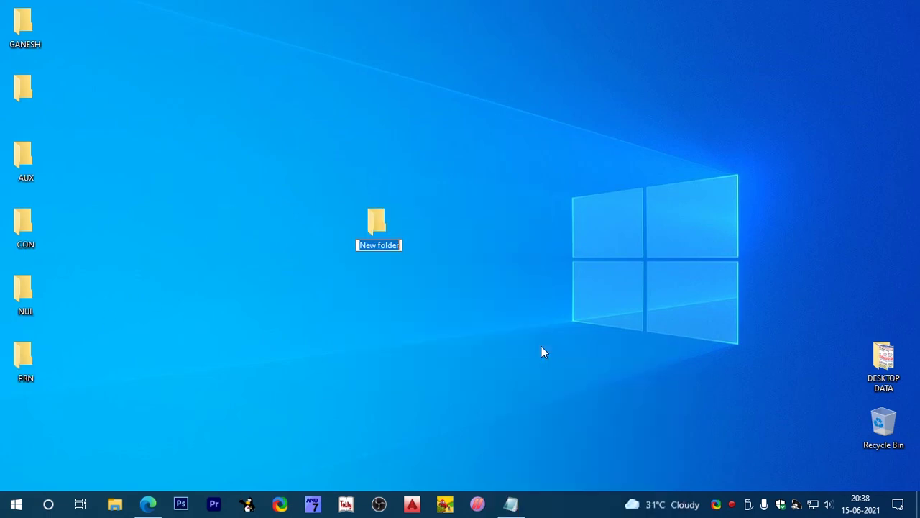
key(BackSpace)
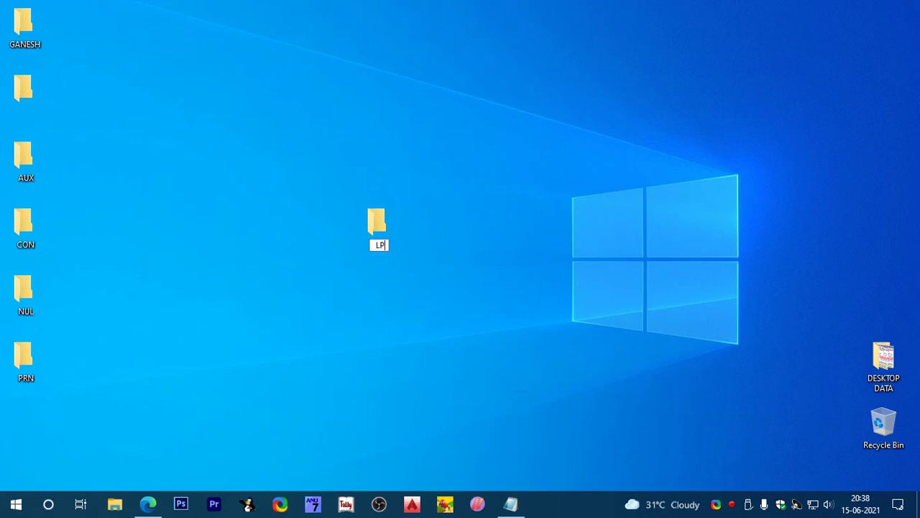
text(LPT1)
key(Return)
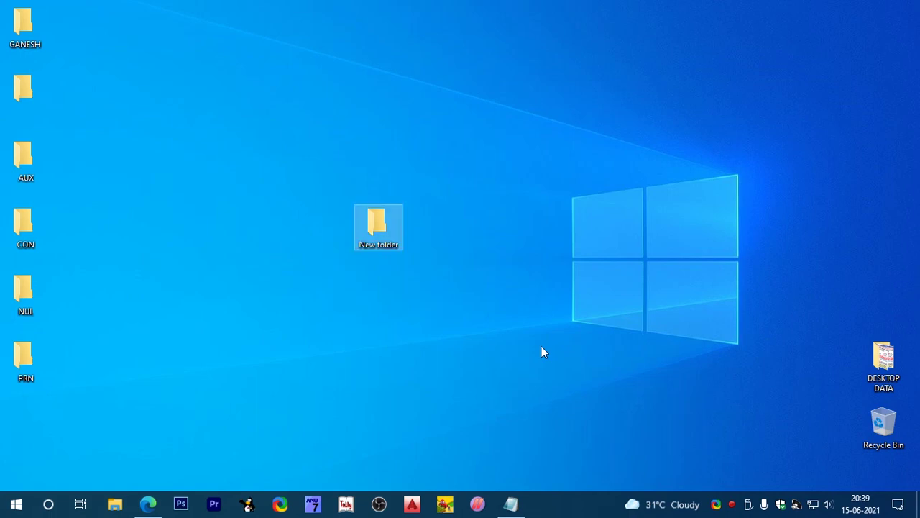
right_click(535, 347)
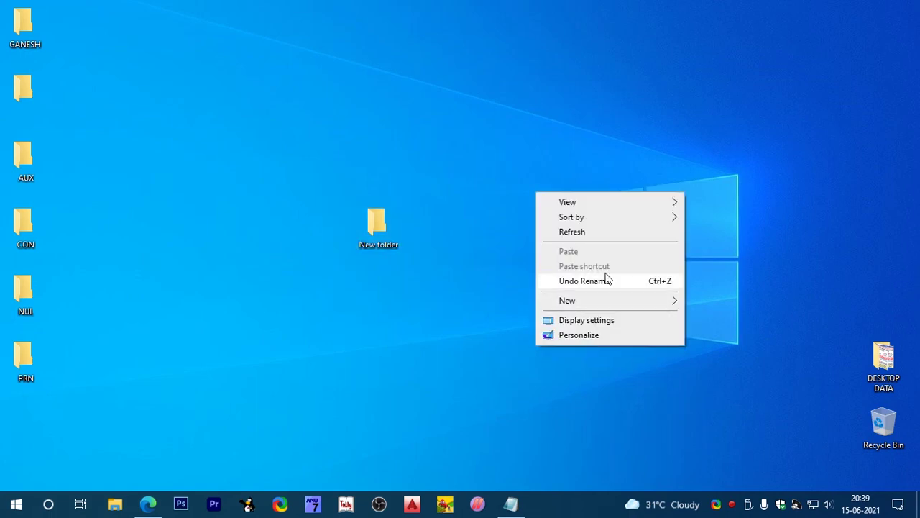
click(593, 233)
Step: Create a desktop folder named COM7 and refresh the desktop
right_click(346, 264)
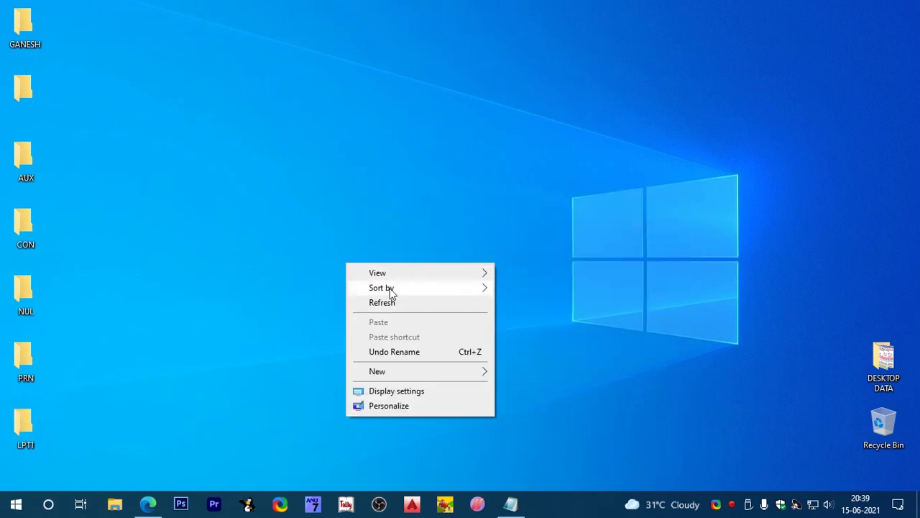
mouse_move(443, 372)
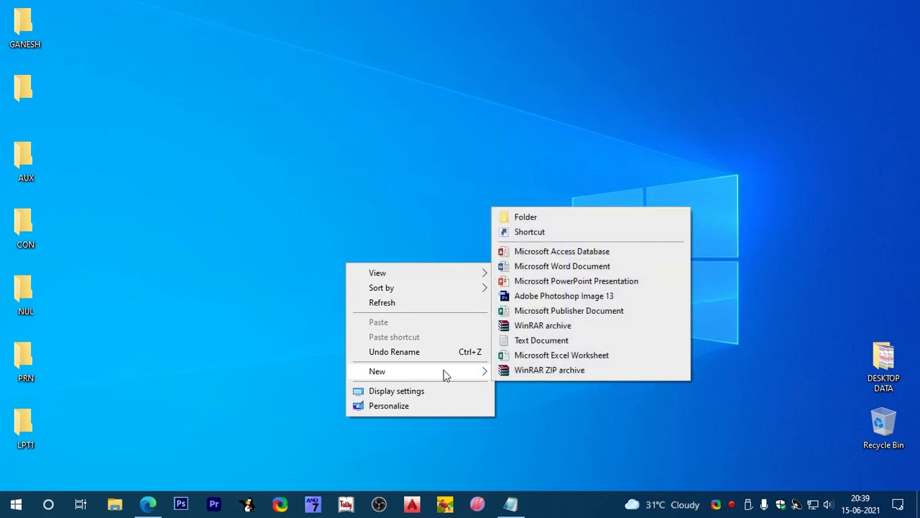
click(539, 220)
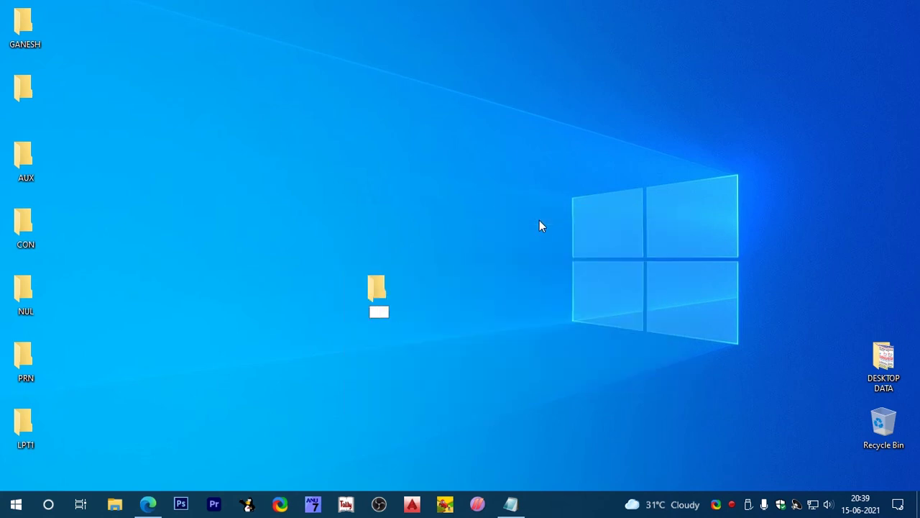
text(COM7)
key(Return)
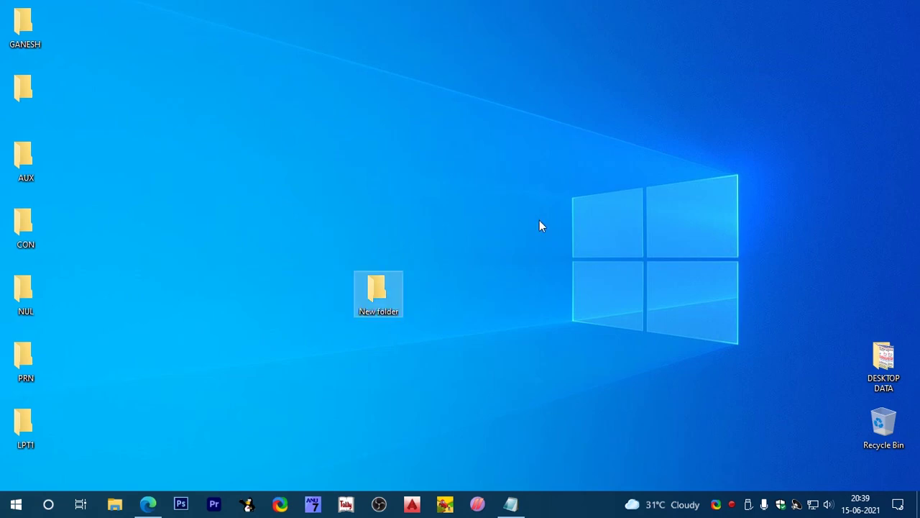
right_click(539, 220)
click(568, 259)
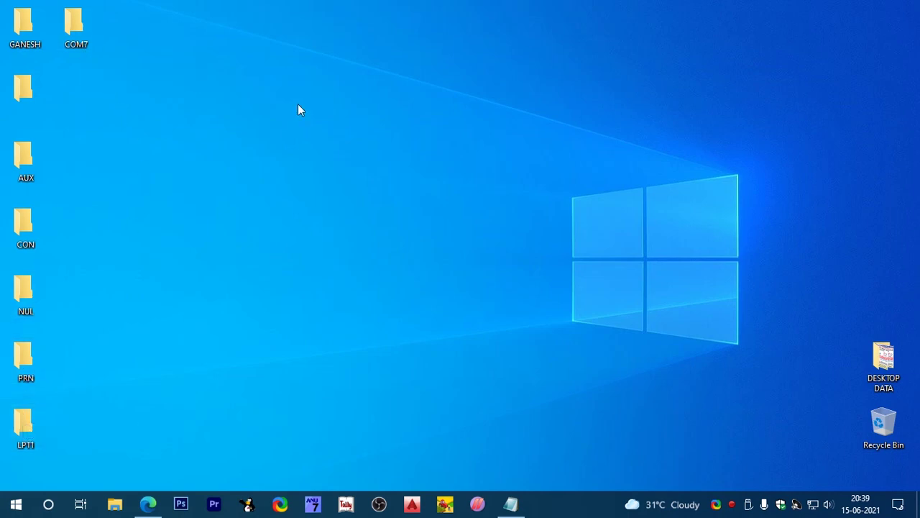
Step: Restore Notepad, add an ALT+255 line to the list, and close it without saving
click(510, 504)
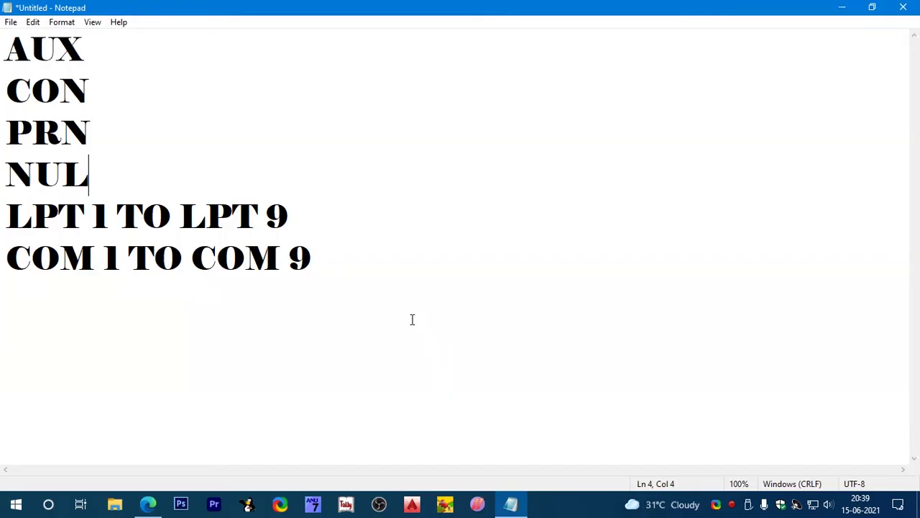
key(Return)
text(aL)
key(BackSpace)
key(BackSpace)
text(ALT)
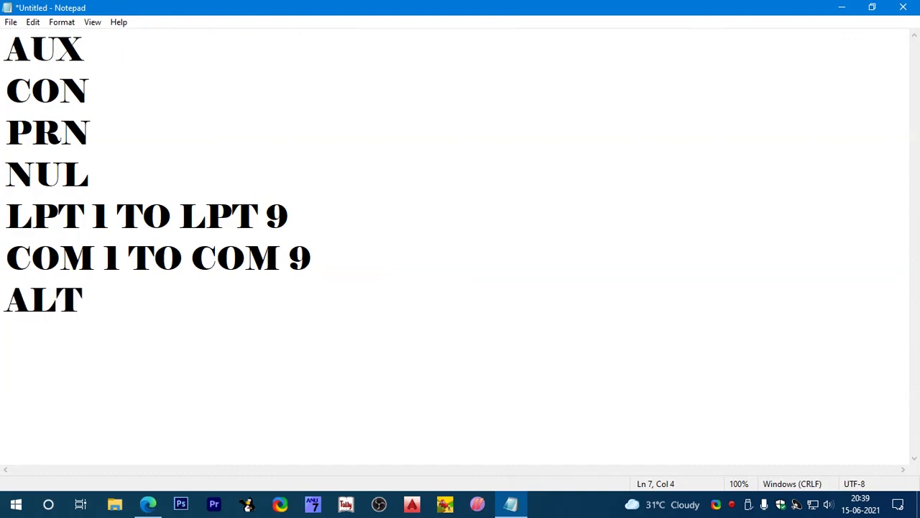
text(+255)
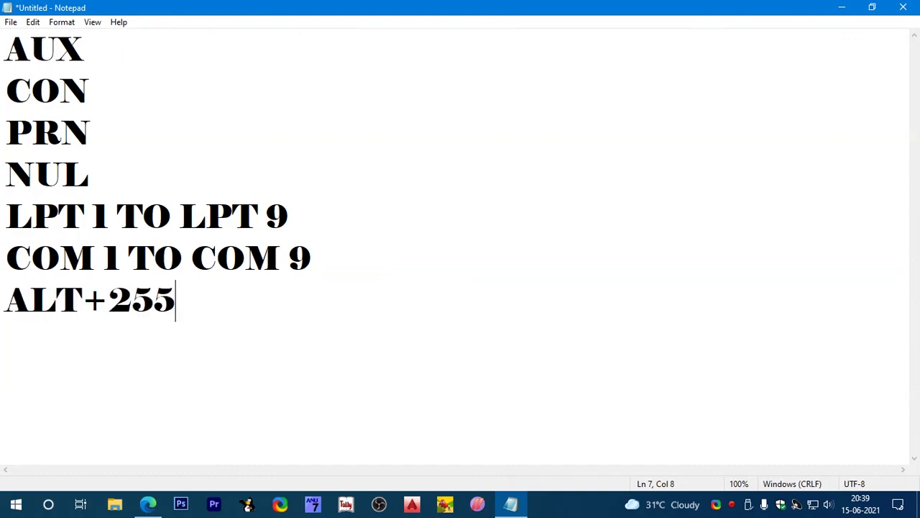
click(910, 6)
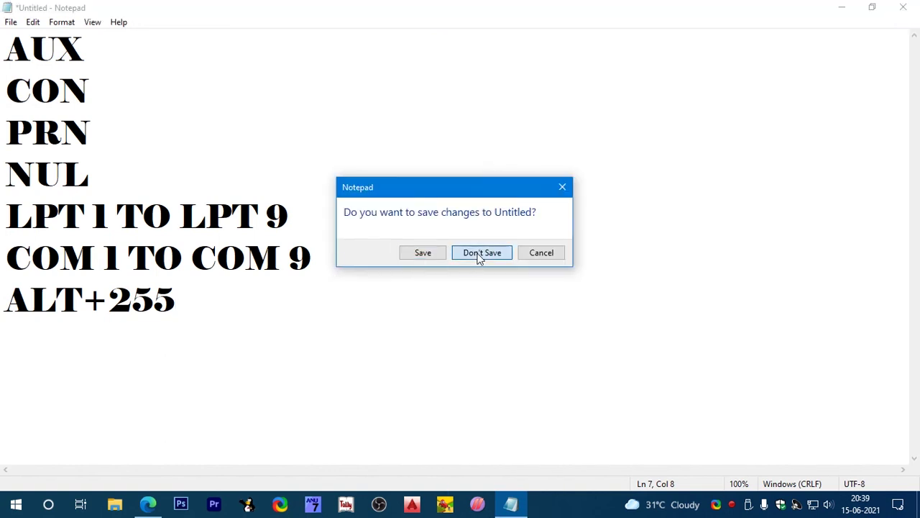
click(478, 256)
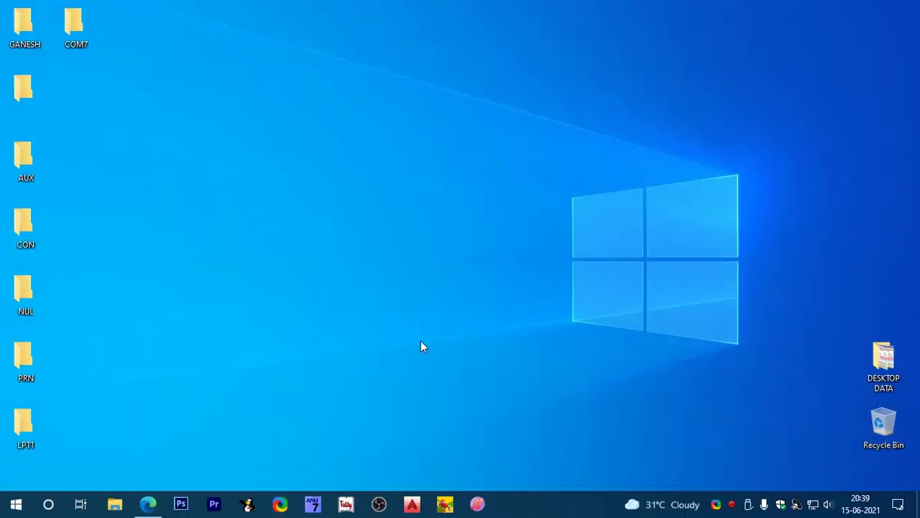